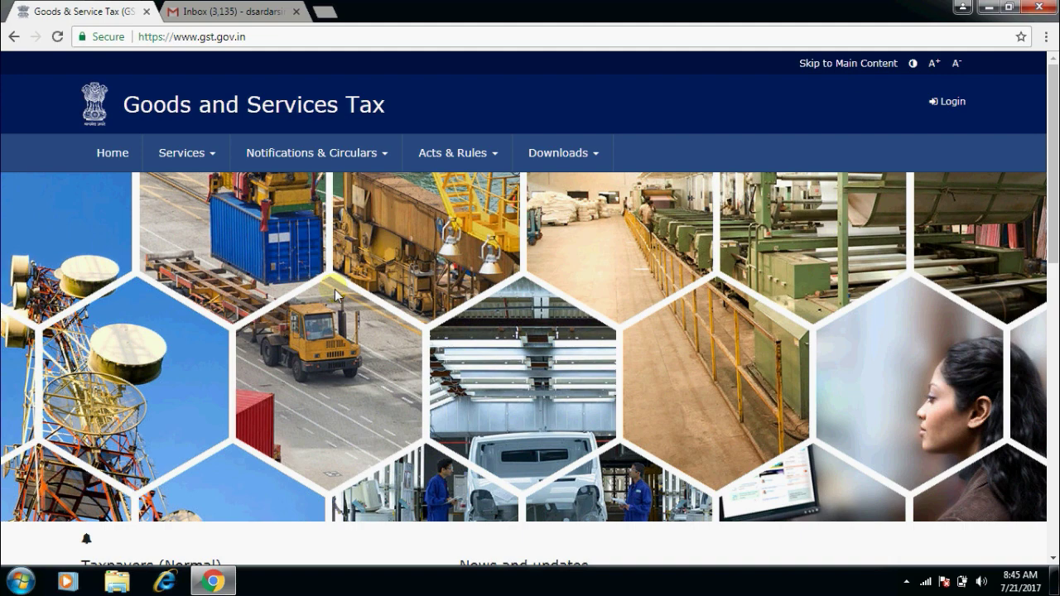
# Scroll through the gst.gov.in home page, then minimize Chrome to reveal the desktop.
pyautogui.scroll(-1, 335, 289)
pyautogui.scroll(-1, 334, 289)
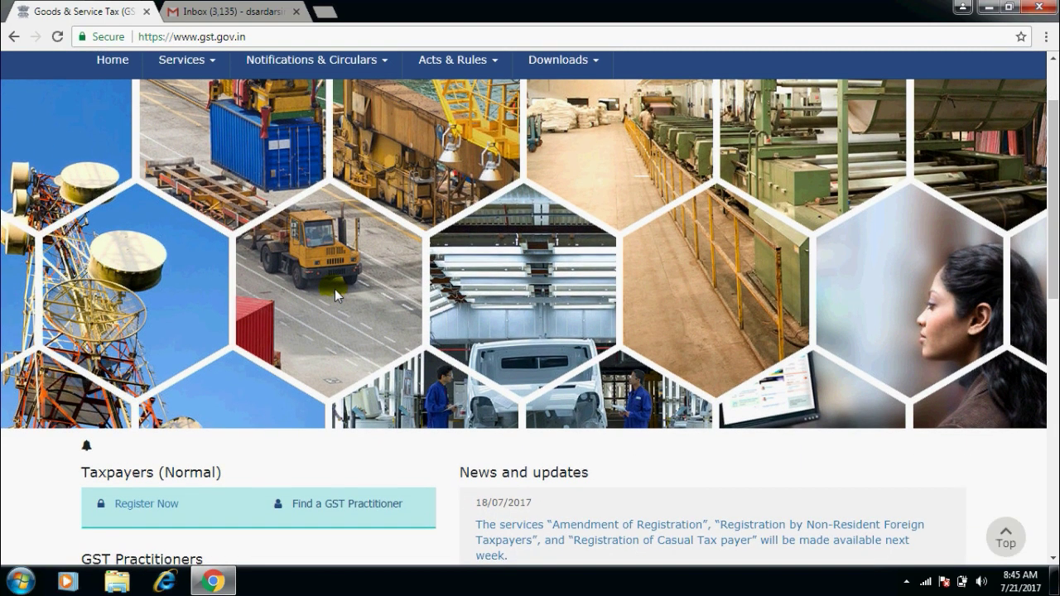
pyautogui.scroll(-1, 335, 289)
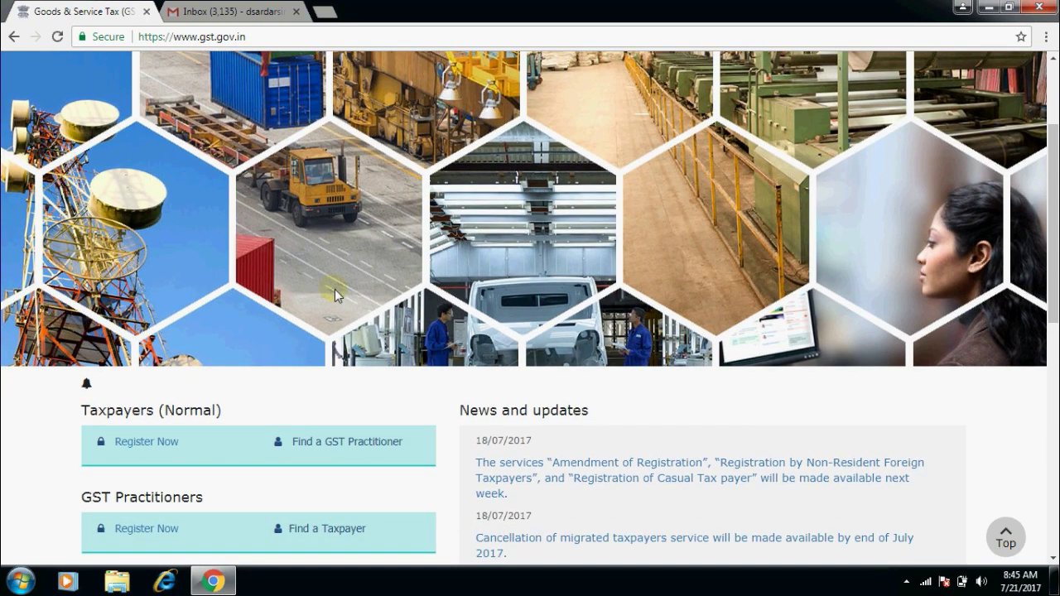
pyautogui.scroll(-1, 335, 295)
pyautogui.scroll(3, 334, 292)
pyautogui.click(986, 7)
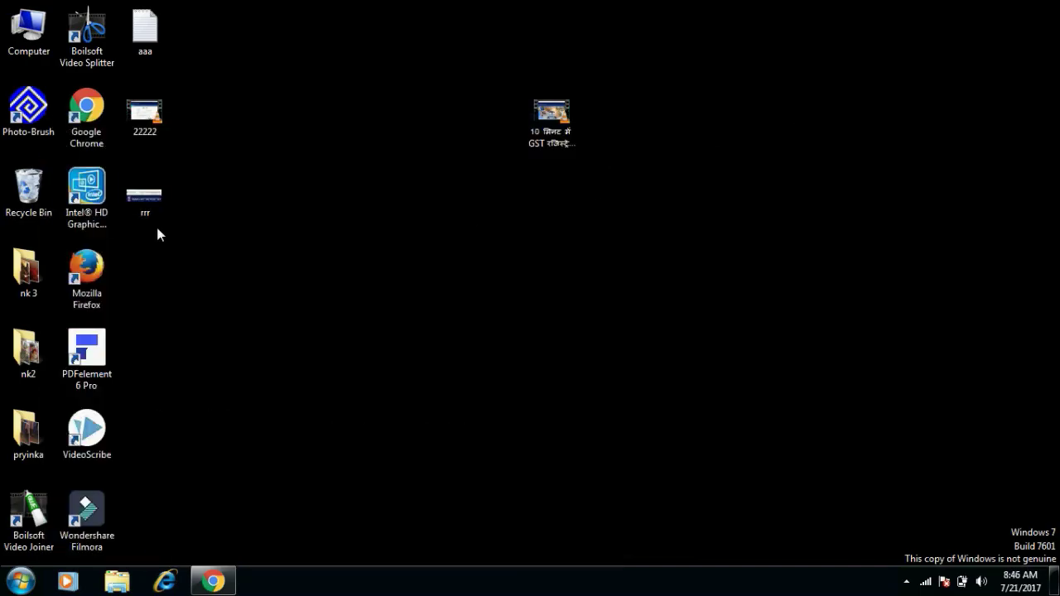
pyautogui.doubleClick(158, 187)
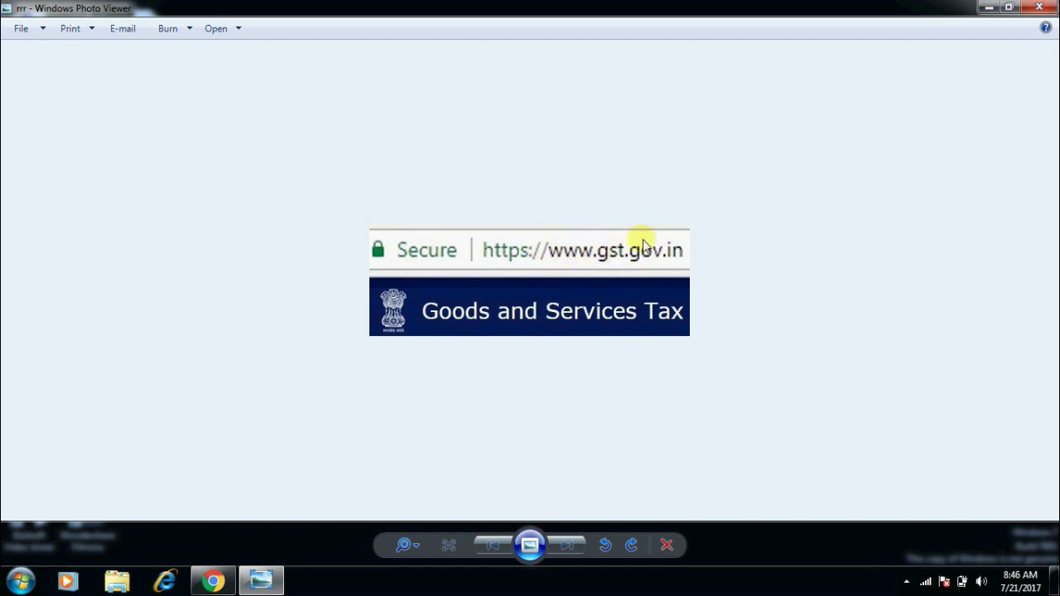
pyautogui.moveTo(233, 578)
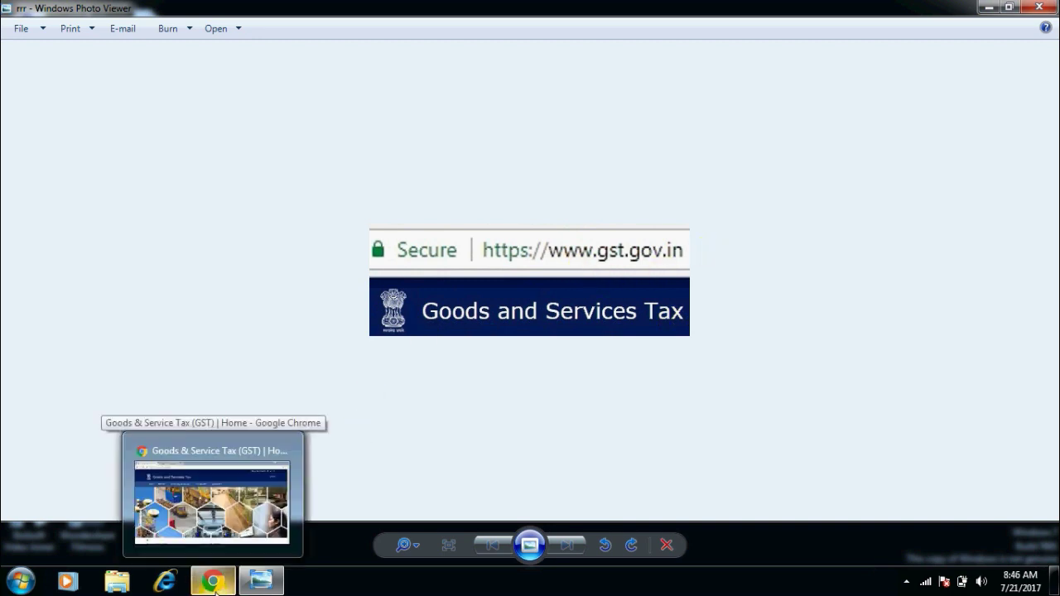
pyautogui.click(212, 497)
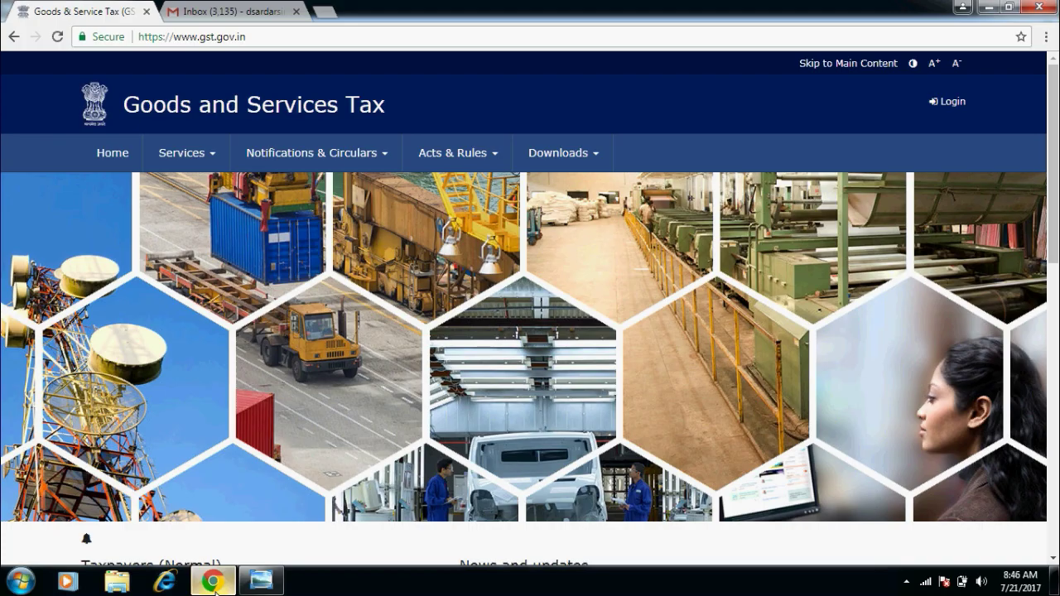
# Open the Register Now form for Taxpayers (Normal) from the GST home page.
pyautogui.click(217, 38)
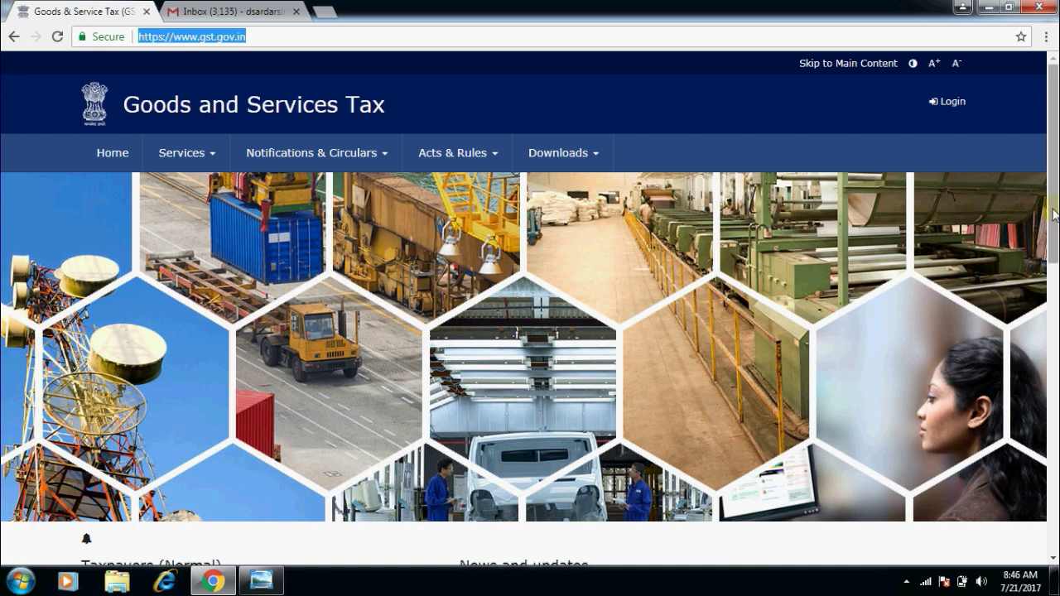
pyautogui.moveTo(1054, 207); pyautogui.dragTo(1053, 277)
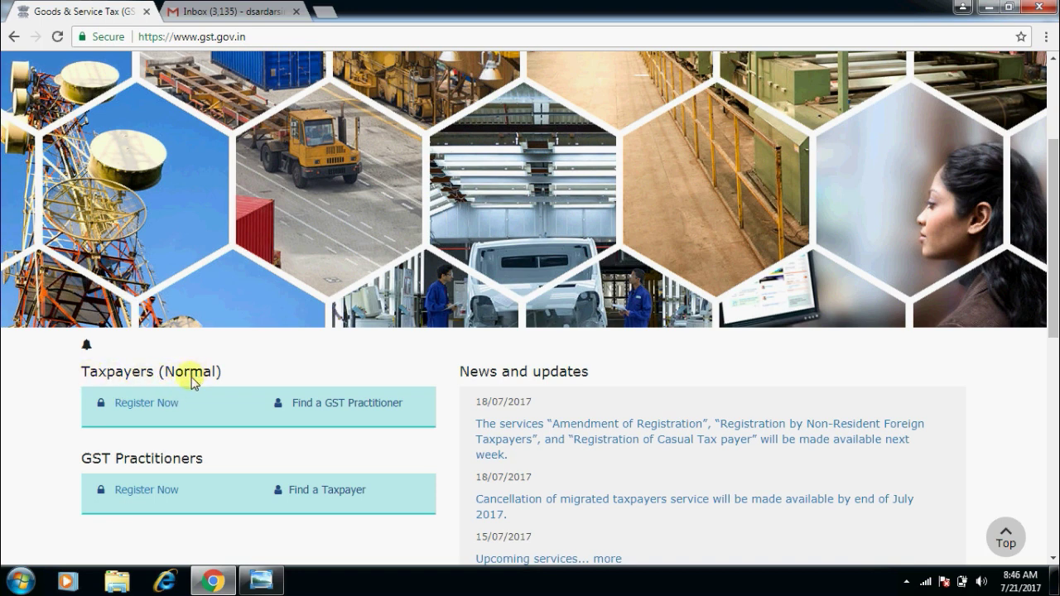
pyautogui.click(155, 405)
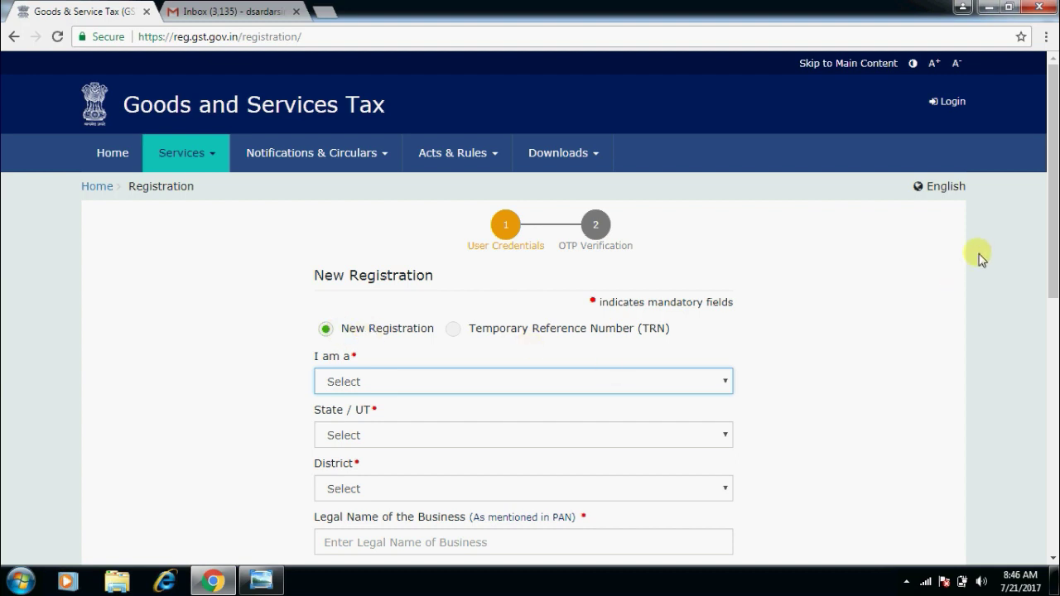
# Choose Taxpayer as applicant type, Bihar as the state and Rohtas as the district.
pyautogui.moveTo(1052, 231); pyautogui.dragTo(1053, 306)
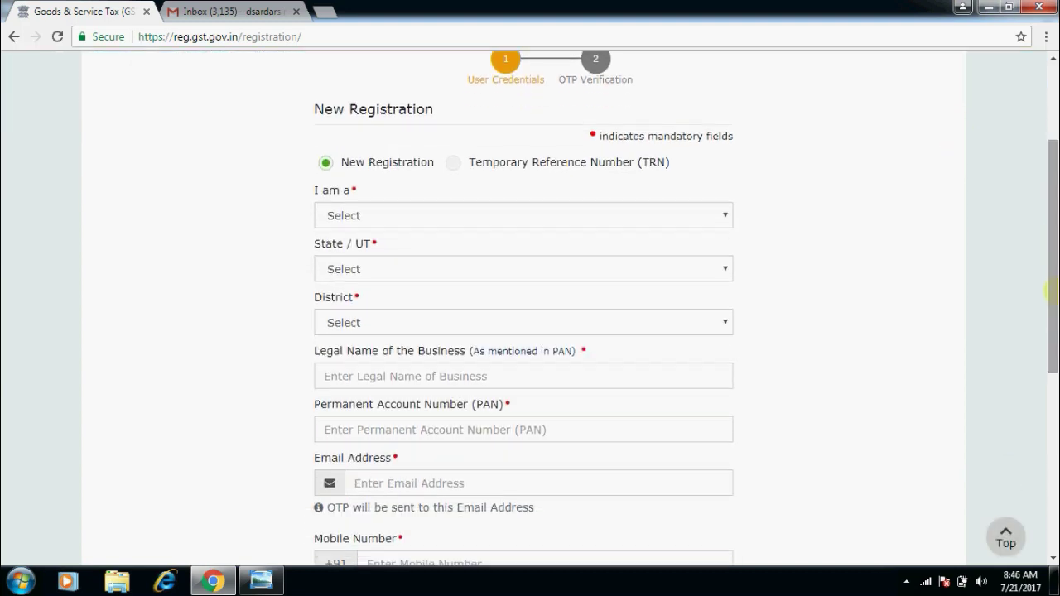
pyautogui.click(719, 222)
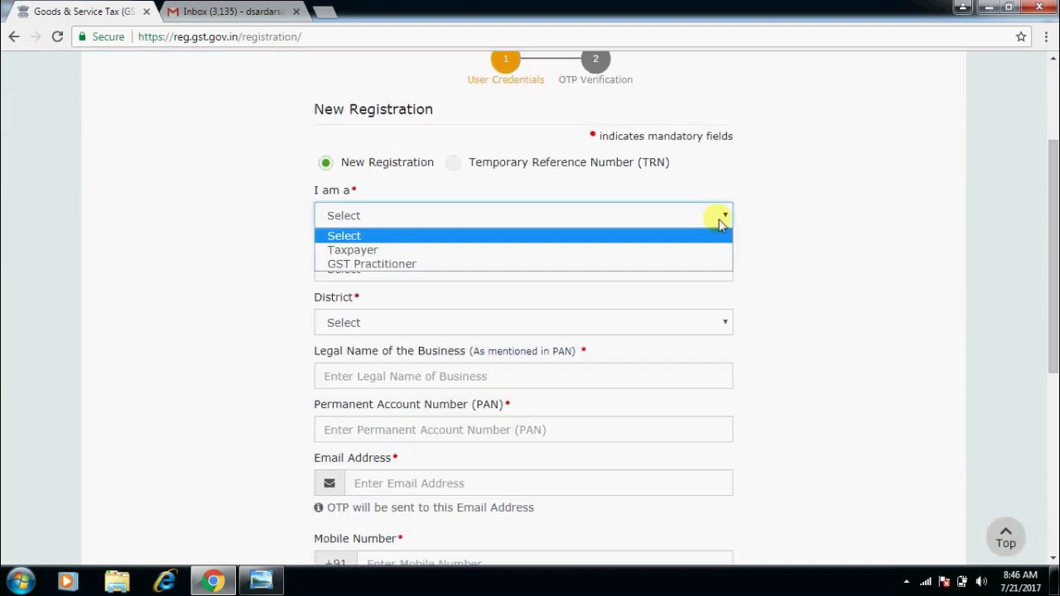
pyautogui.click(731, 250)
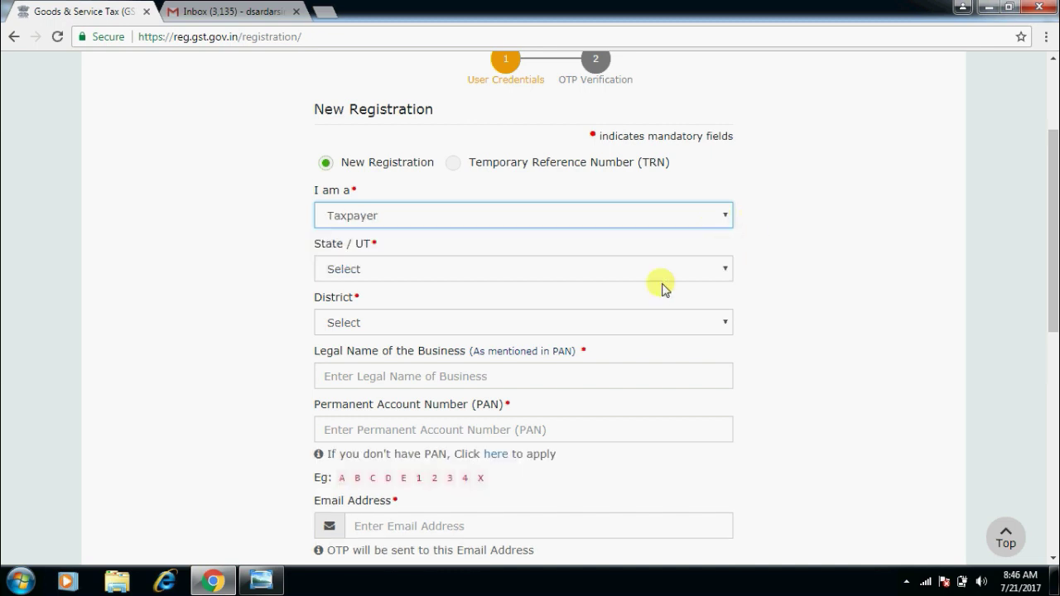
pyautogui.click(613, 269)
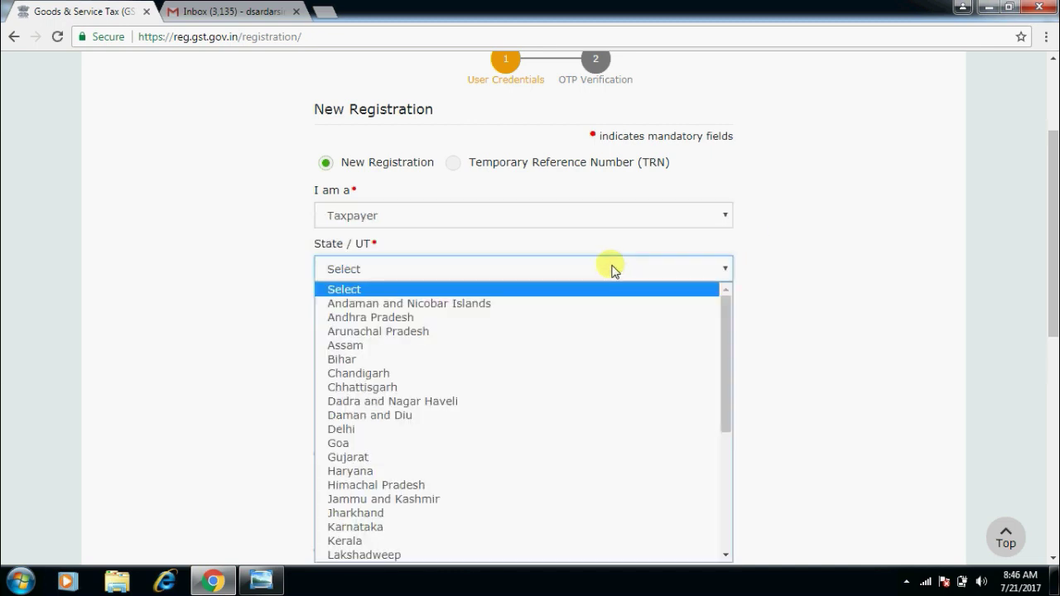
pyautogui.click(501, 367)
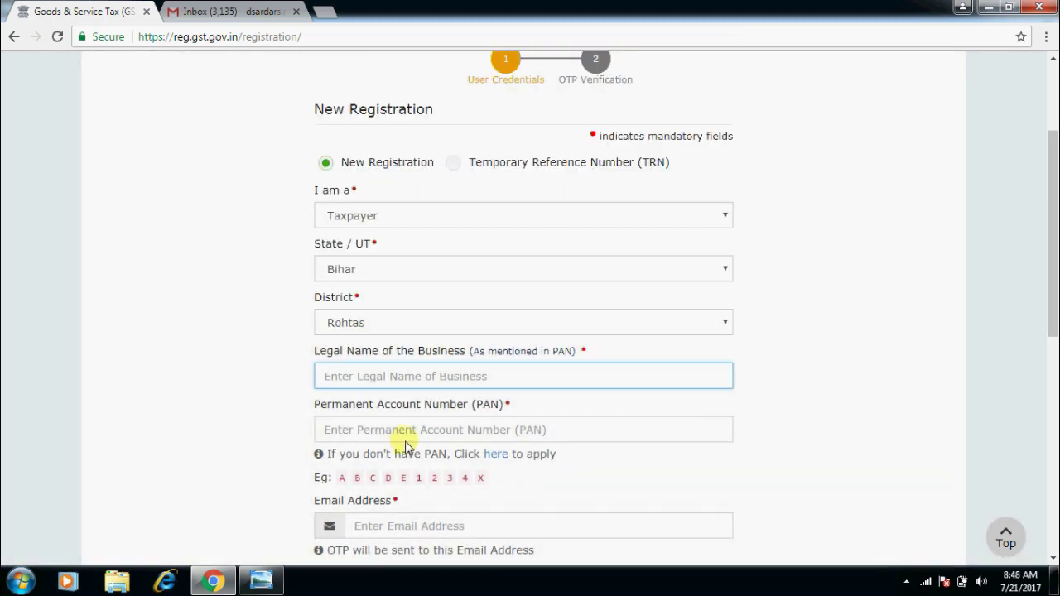
pyautogui.click(405, 439)
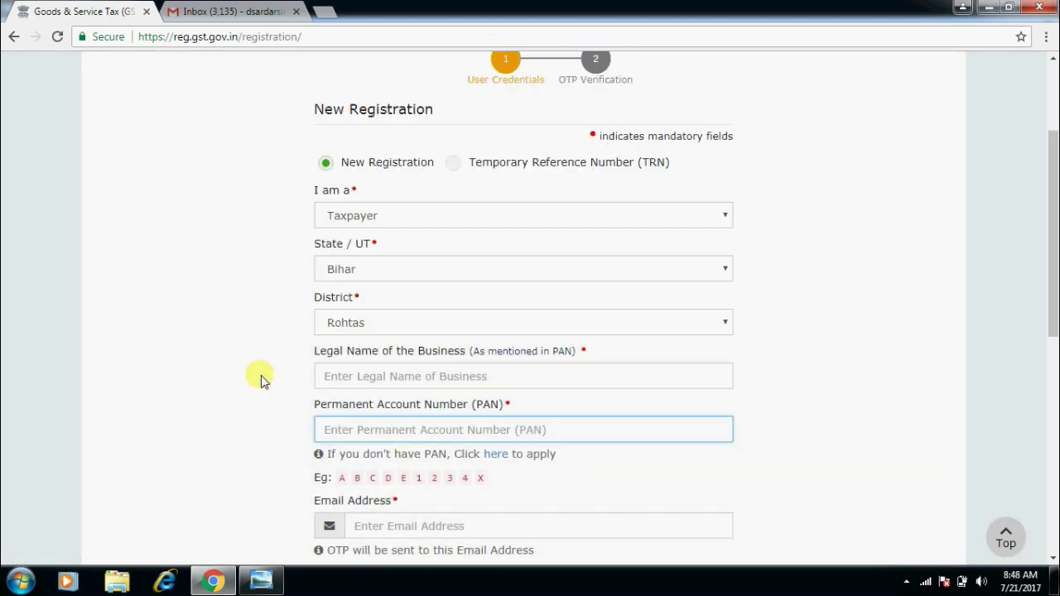
# Fill in the legal business name, PAN, email address, mobile number and captcha characters.
pyautogui.click(373, 383)
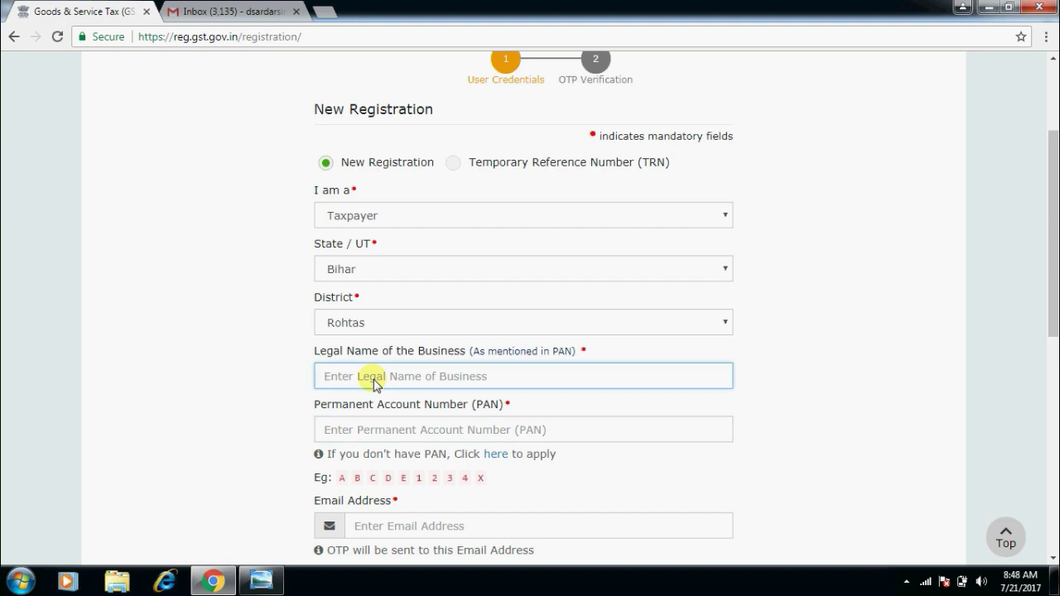
pyautogui.click(364, 430)
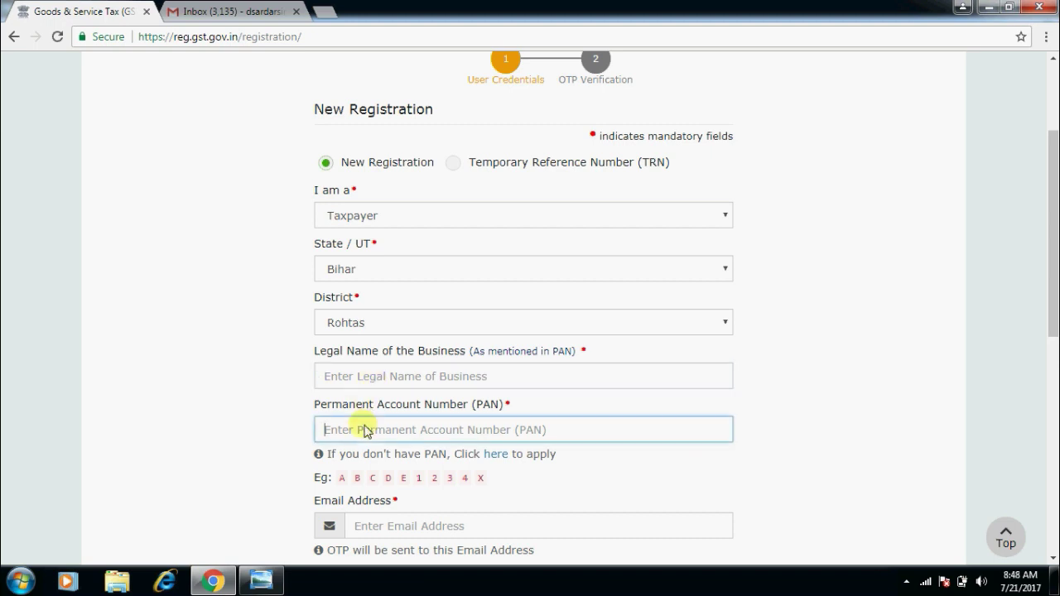
pyautogui.click(177, 438)
pyautogui.scroll(-1, 182, 440)
pyautogui.scroll(-2, 181, 439)
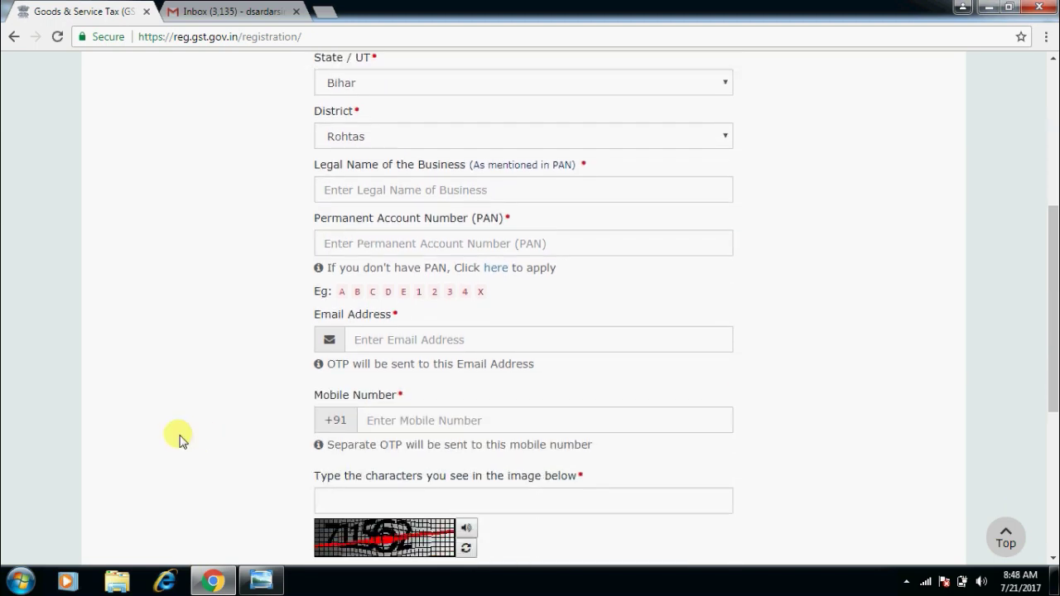
pyautogui.click(483, 341)
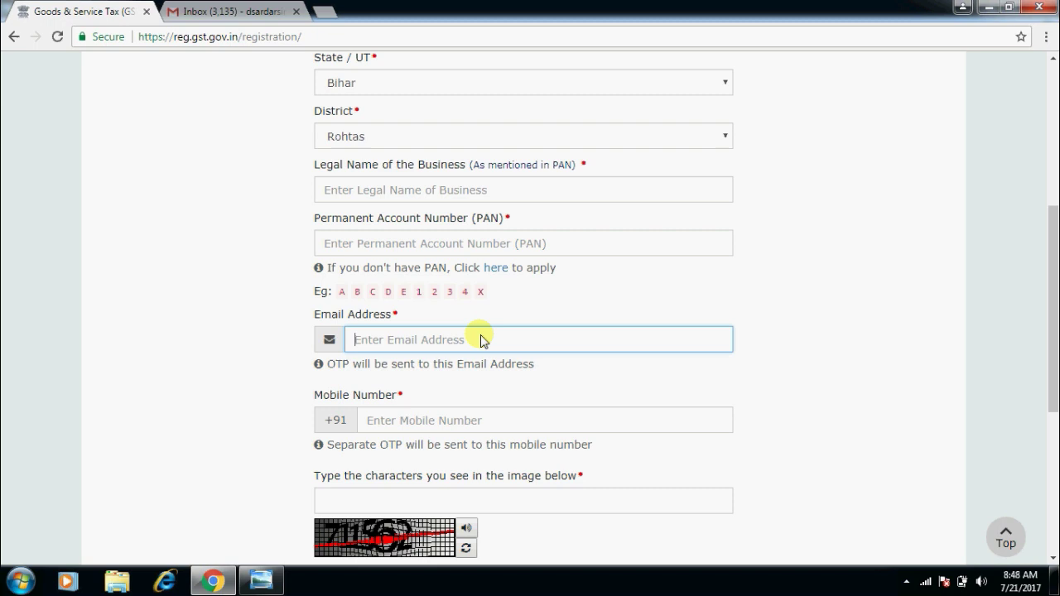
pyautogui.click(454, 422)
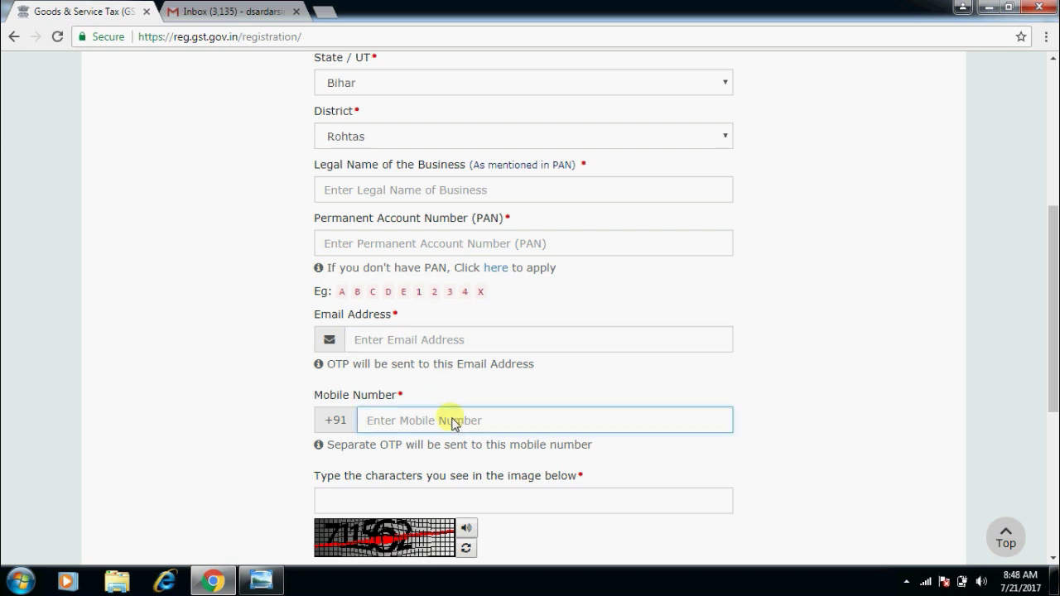
pyautogui.click(102, 445)
pyautogui.scroll(-1, 103, 447)
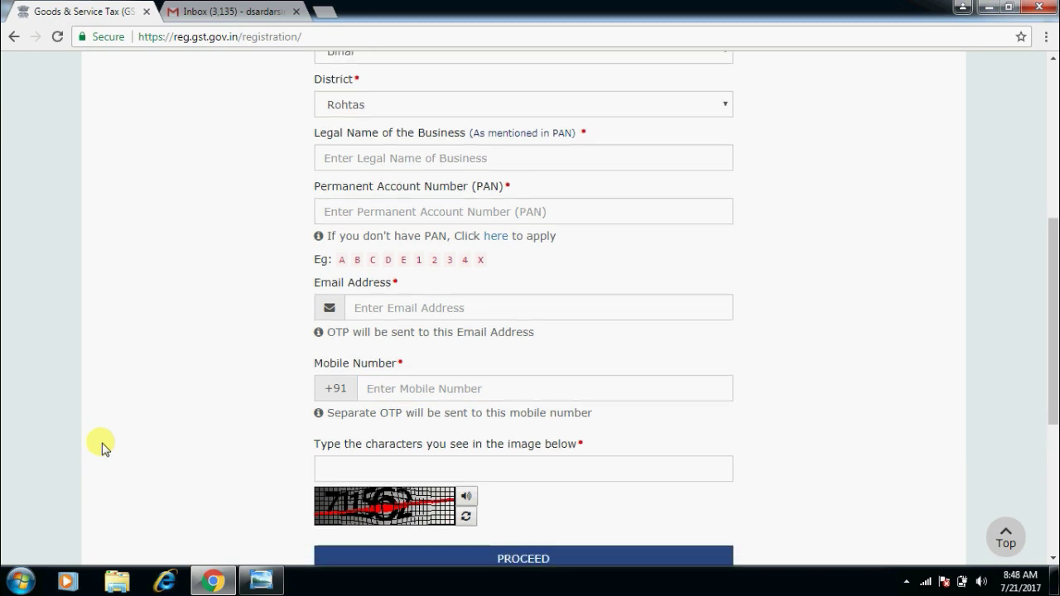
pyautogui.scroll(-1, 101, 447)
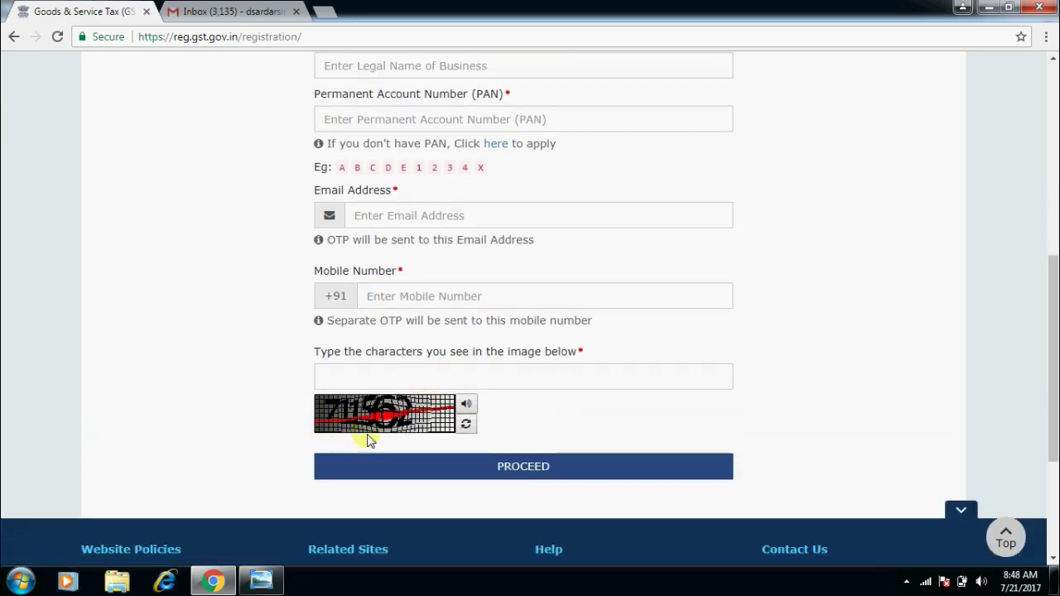
pyautogui.click(397, 378)
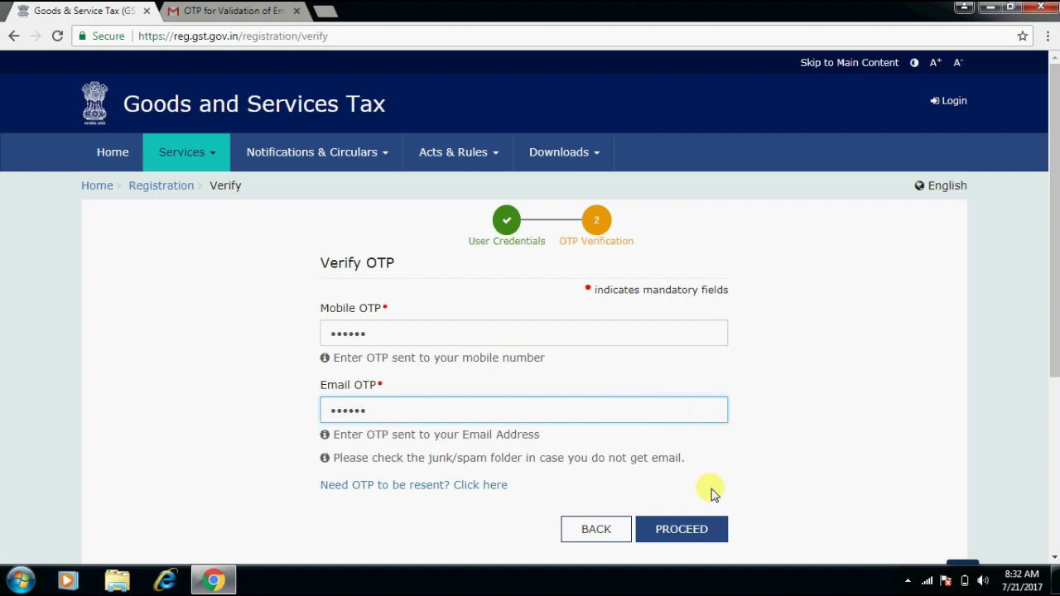
# Verify both OTPs to get the Temporary Reference Number, declining Chrome's password save, and continue by TRN.
pyautogui.click(681, 530)
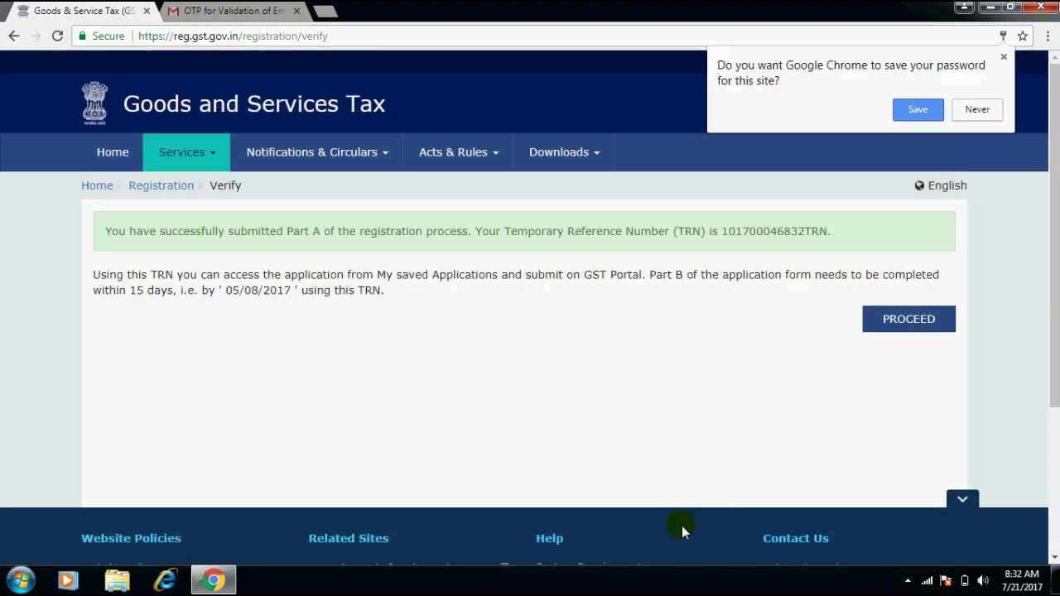
pyautogui.click(977, 111)
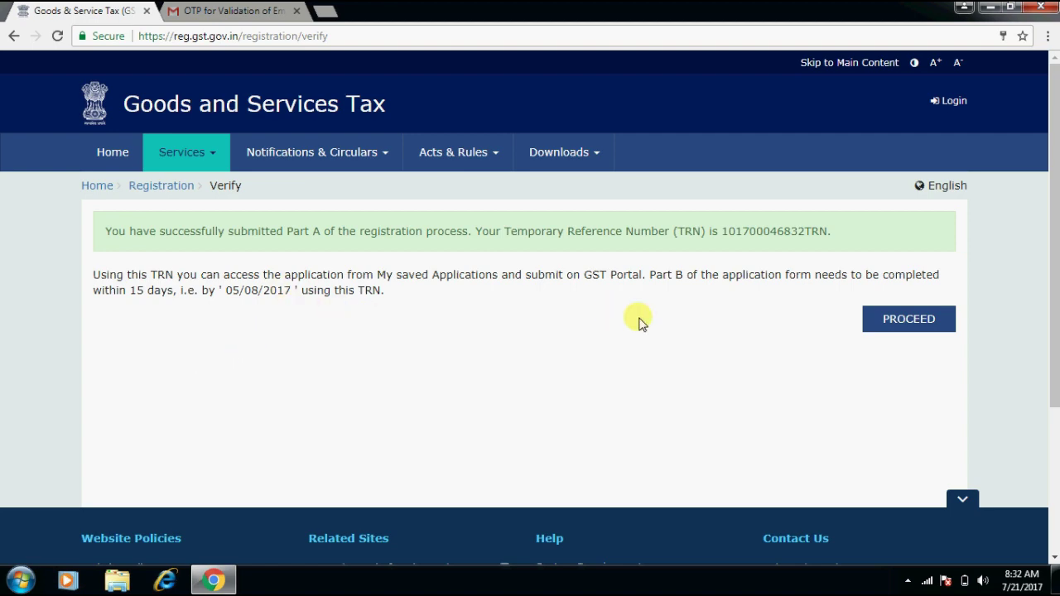
pyautogui.click(906, 319)
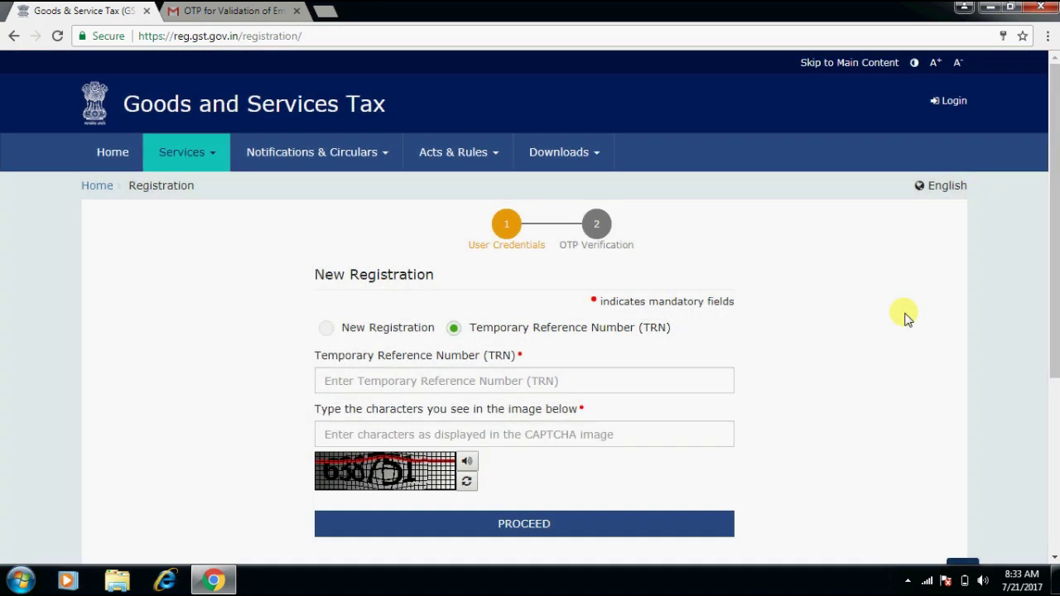
# Copy the Temporary Reference Number from the confirmation email into the TRN field.
pyautogui.click(593, 383)
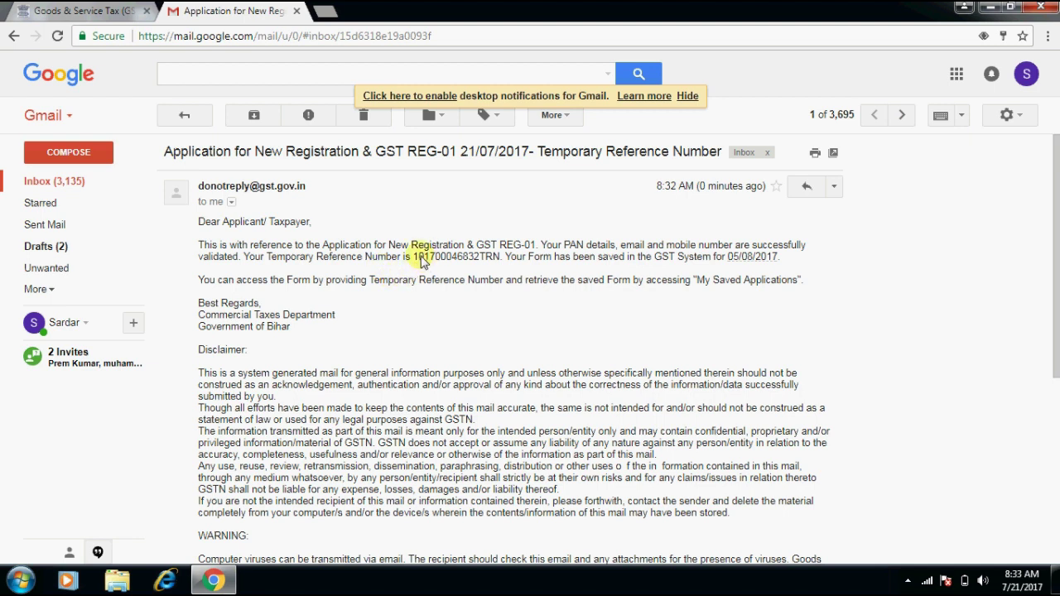
pyautogui.moveTo(413, 256); pyautogui.dragTo(498, 258)
pyautogui.rightClick(499, 261)
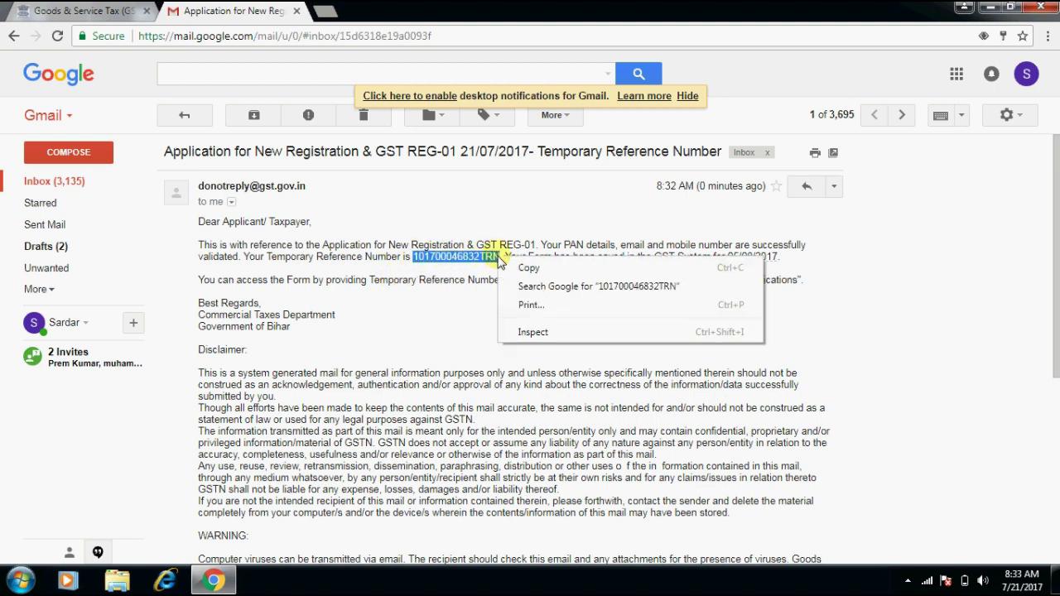
pyautogui.click(518, 267)
pyautogui.click(35, 11)
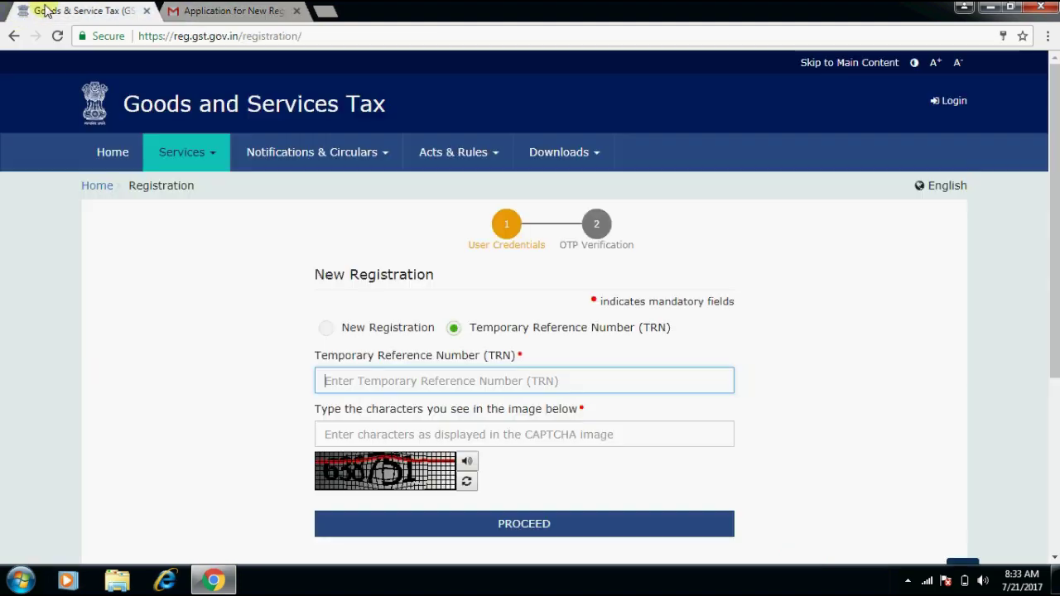
pyautogui.hotkey('ctrl', 'v')
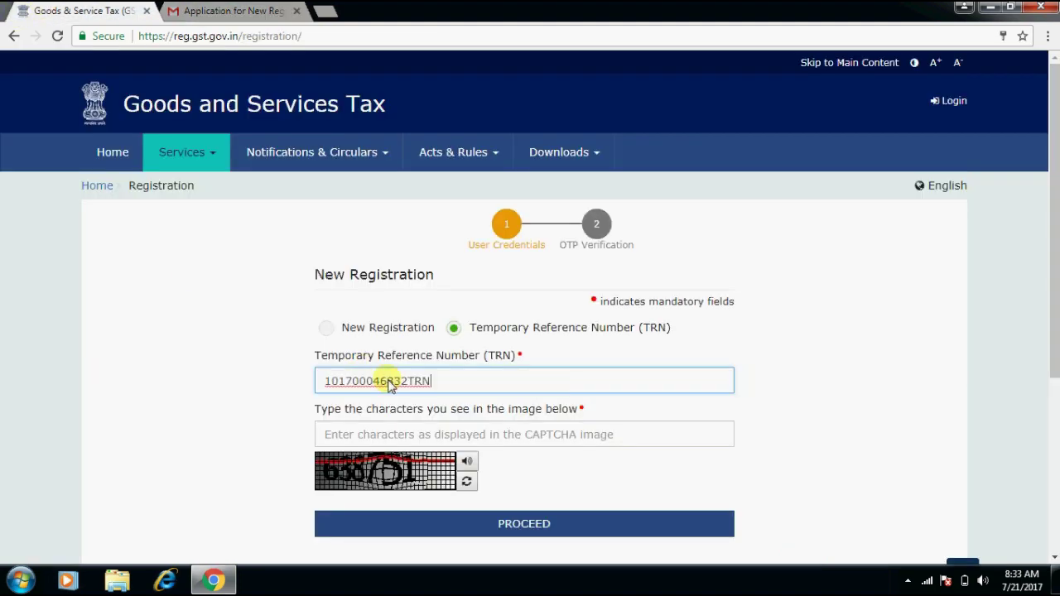
# Enter CAPTCHA 638751 and submit the TRN login.
pyautogui.click(380, 430)
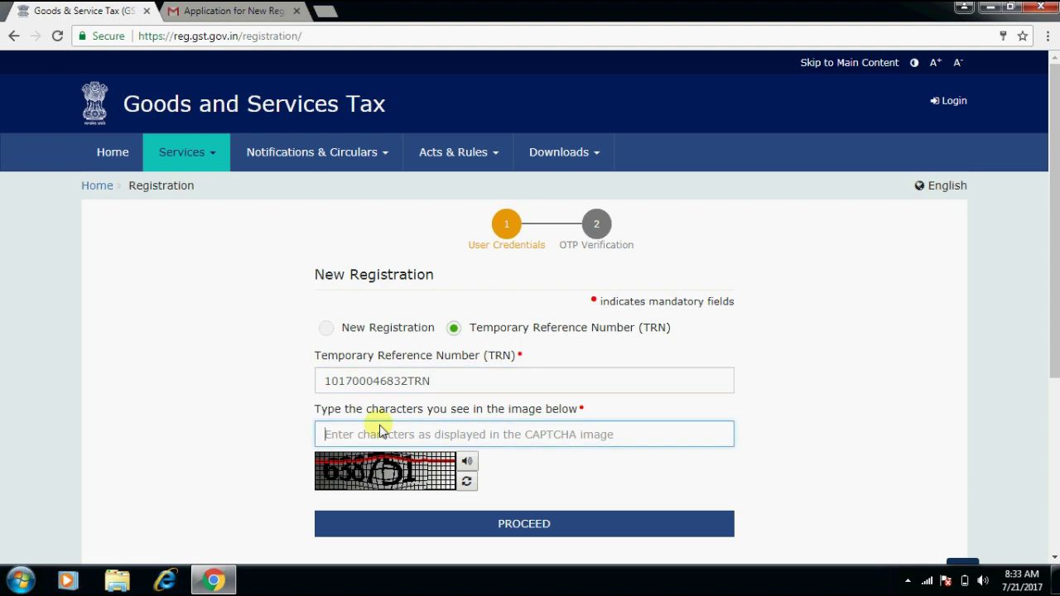
pyautogui.write('6')
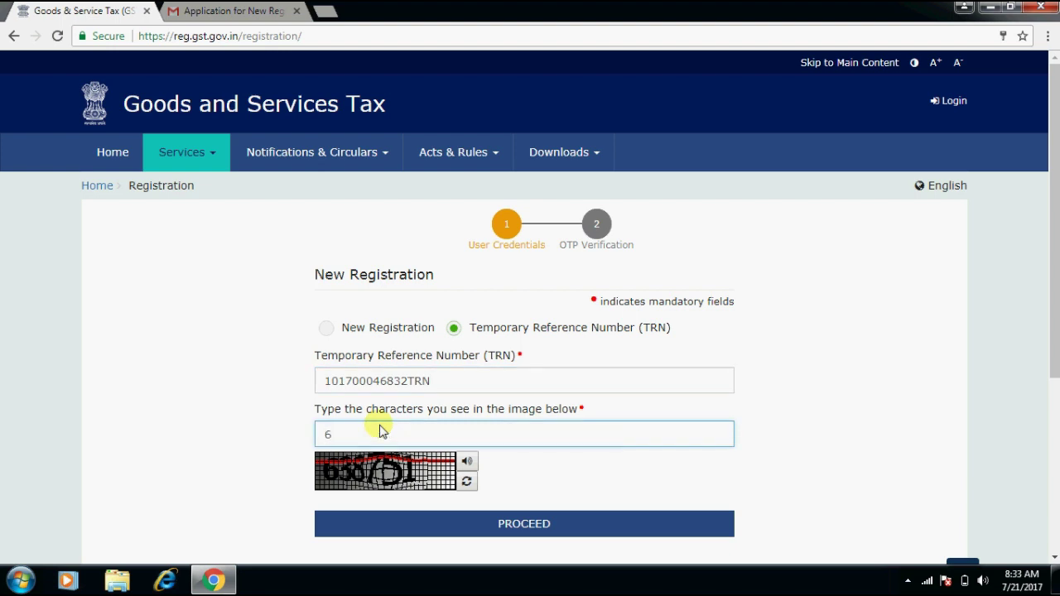
pyautogui.write('38751')
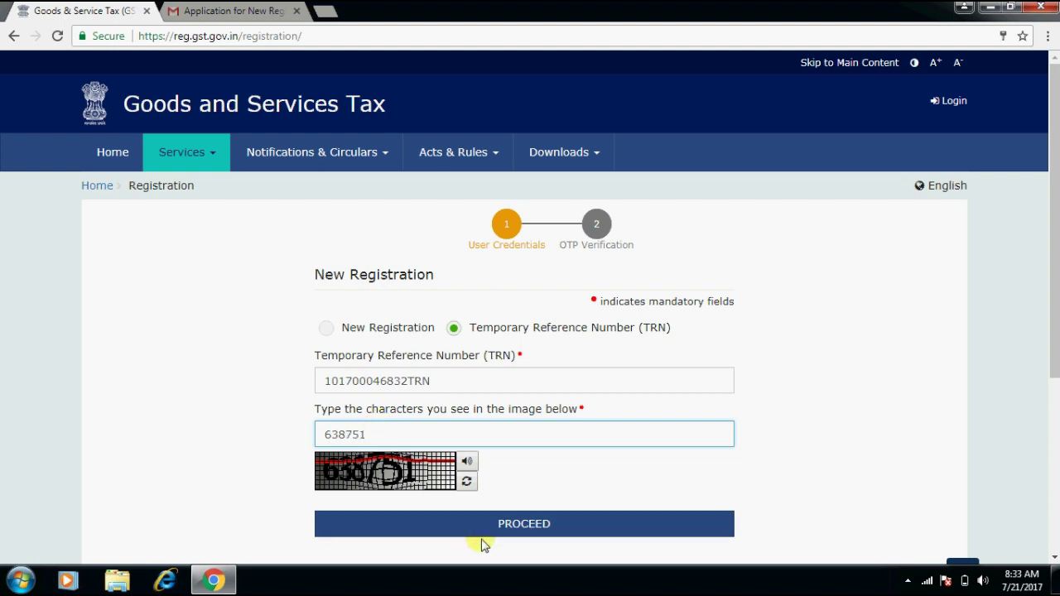
pyautogui.click(490, 533)
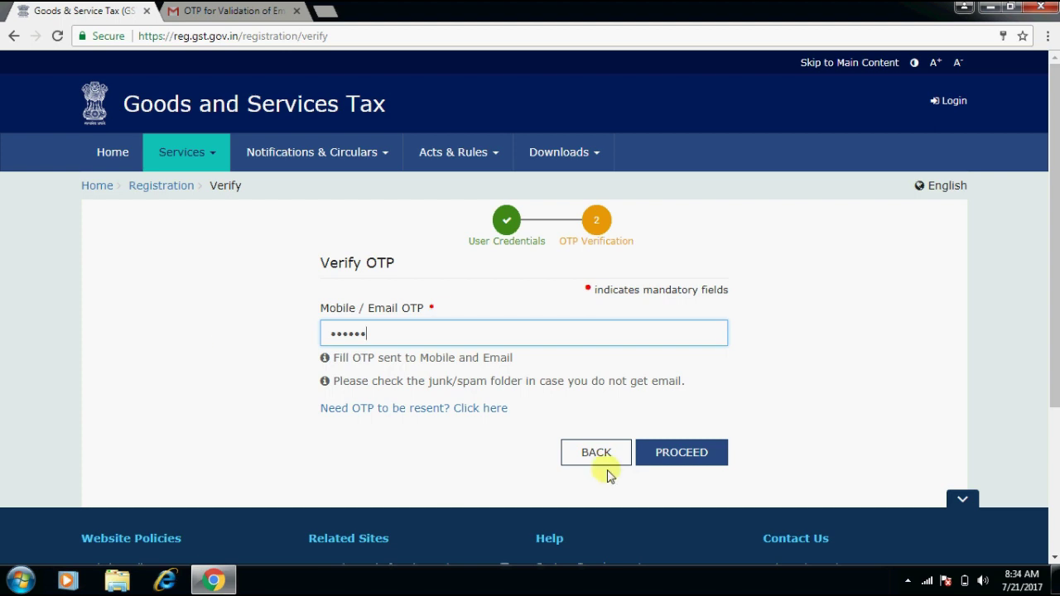
# Submit the OTP and open the Draft GST REG-01 application for editing.
pyautogui.click(665, 457)
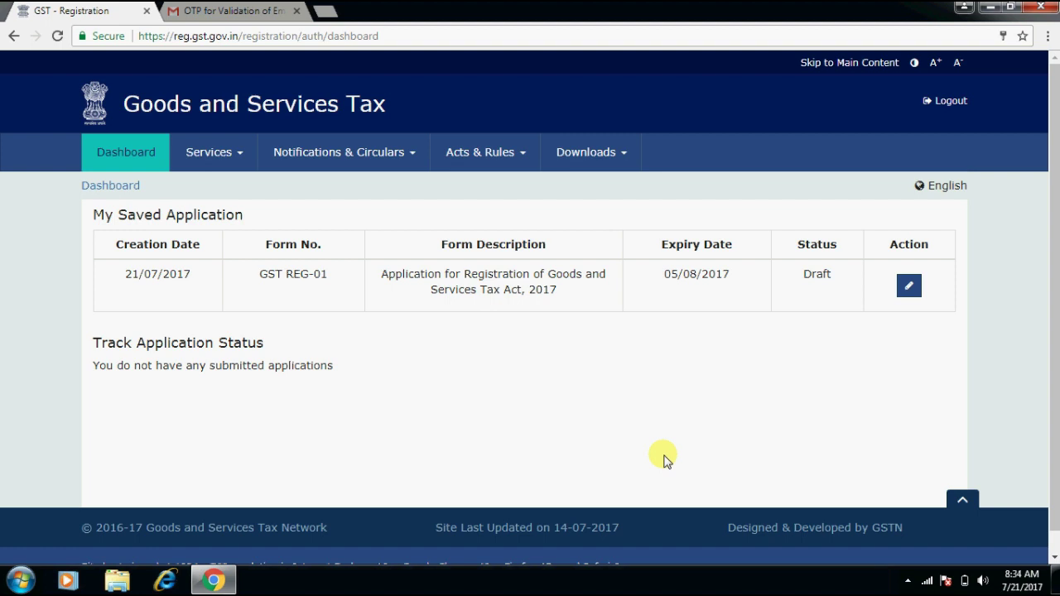
pyautogui.click(909, 286)
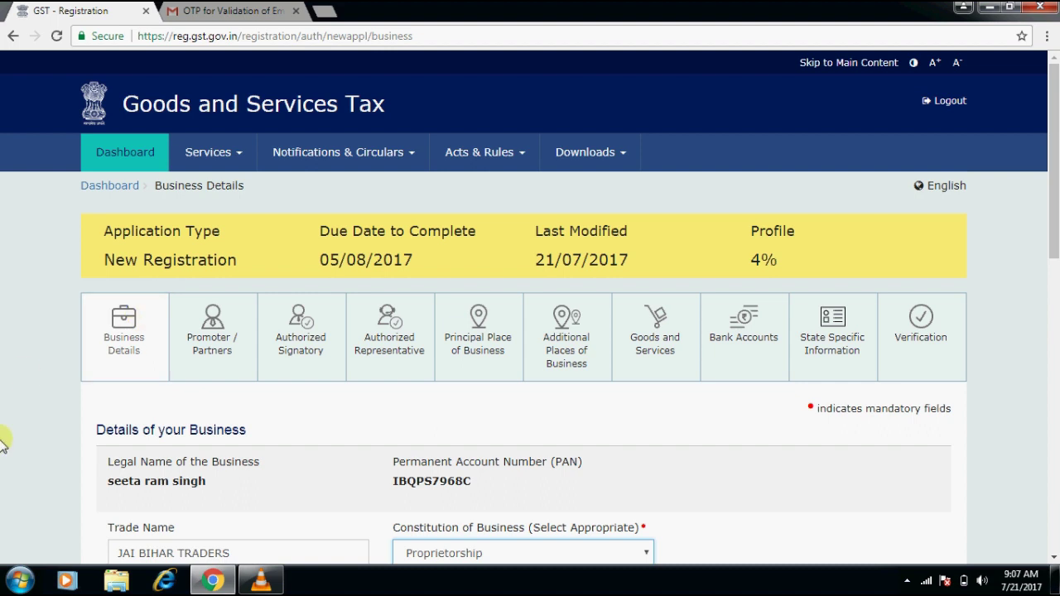
# Review Business Details, keeping trade name JAI BIHAR TRADERS and Proprietorship as the constitution.
pyautogui.click(21, 419)
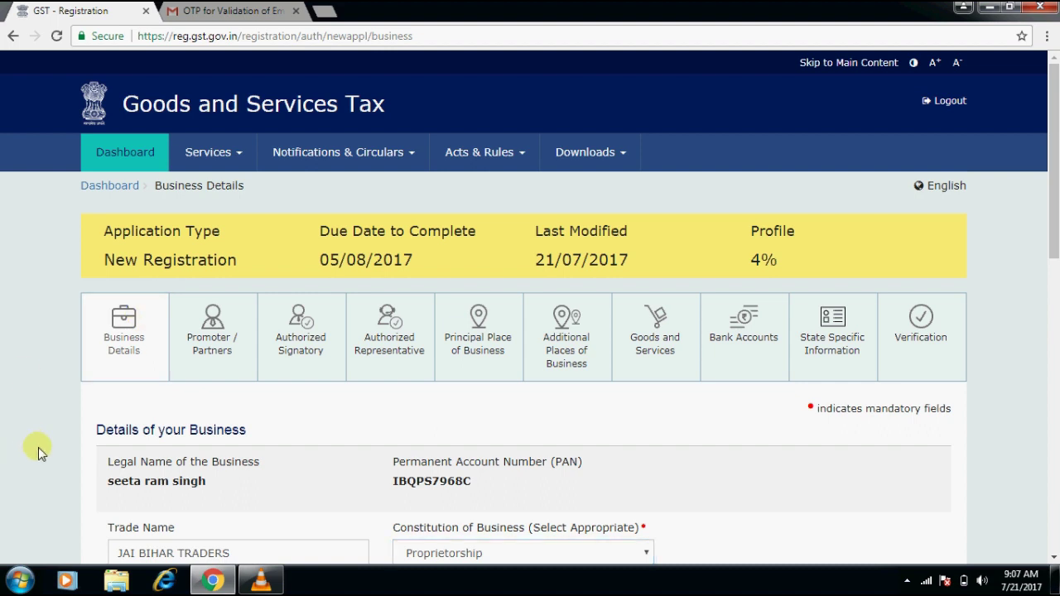
pyautogui.scroll(-1, 38, 448)
pyautogui.scroll(-3, 39, 447)
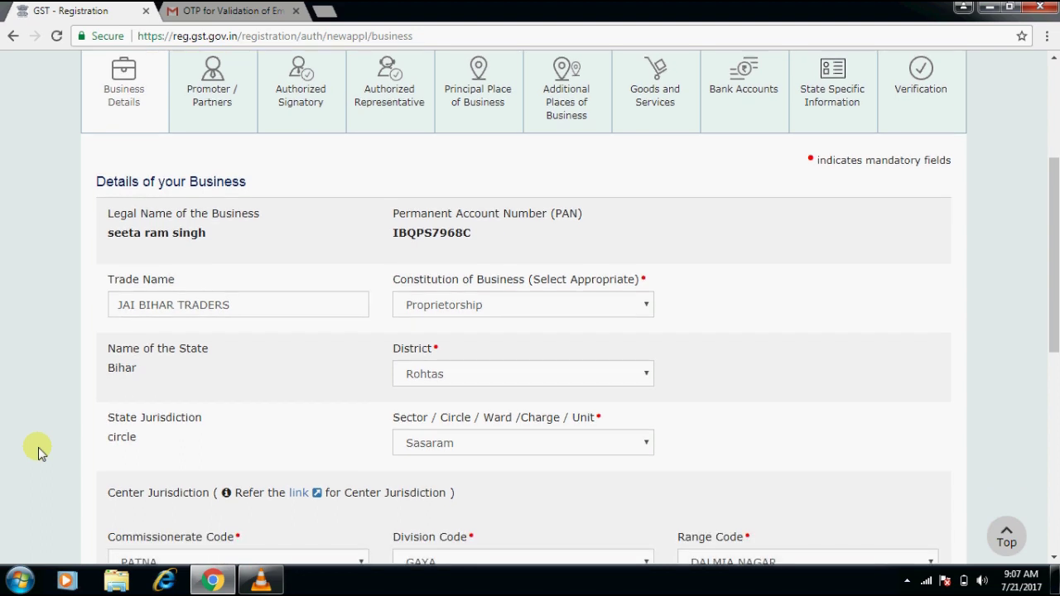
pyautogui.click(258, 315)
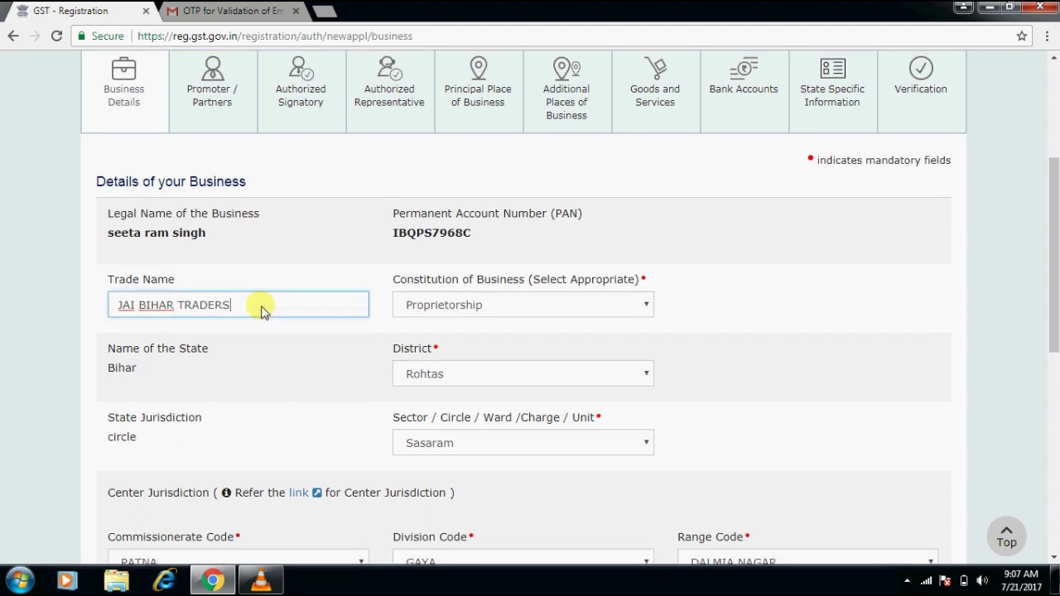
pyautogui.click(523, 312)
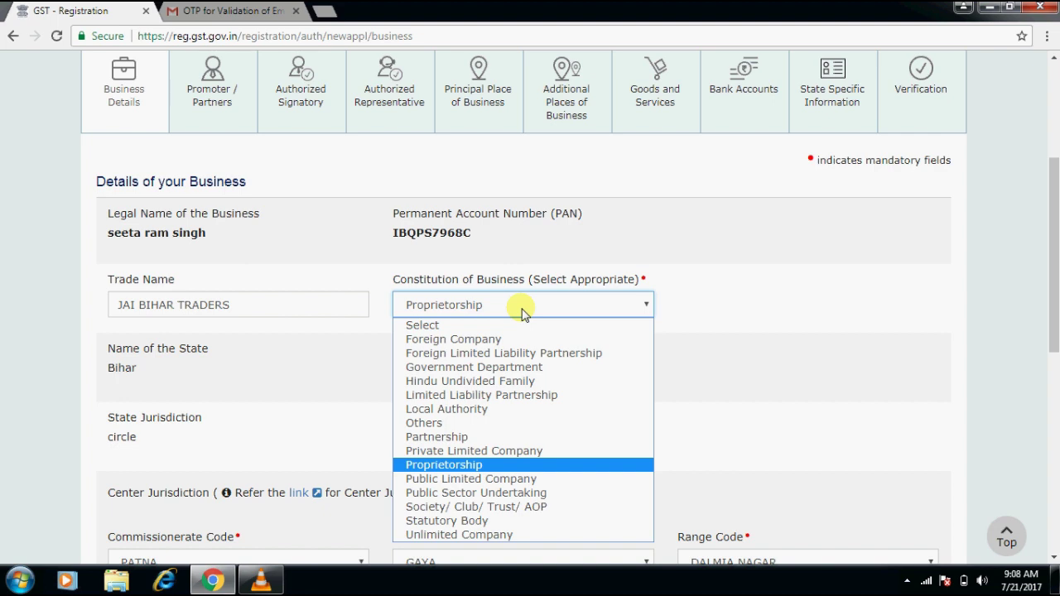
pyautogui.click(726, 307)
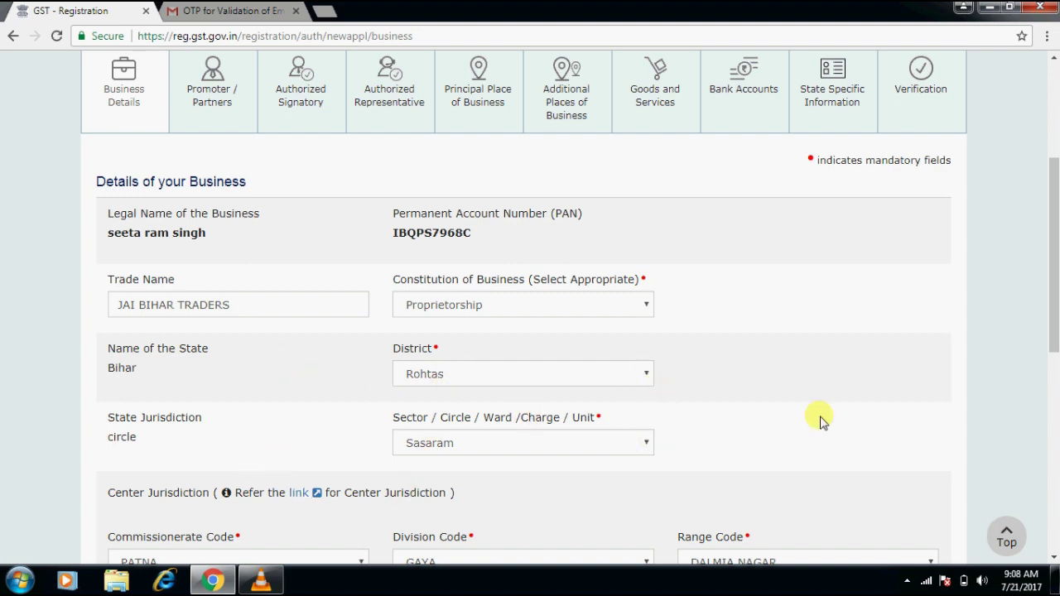
pyautogui.scroll(-2, 820, 421)
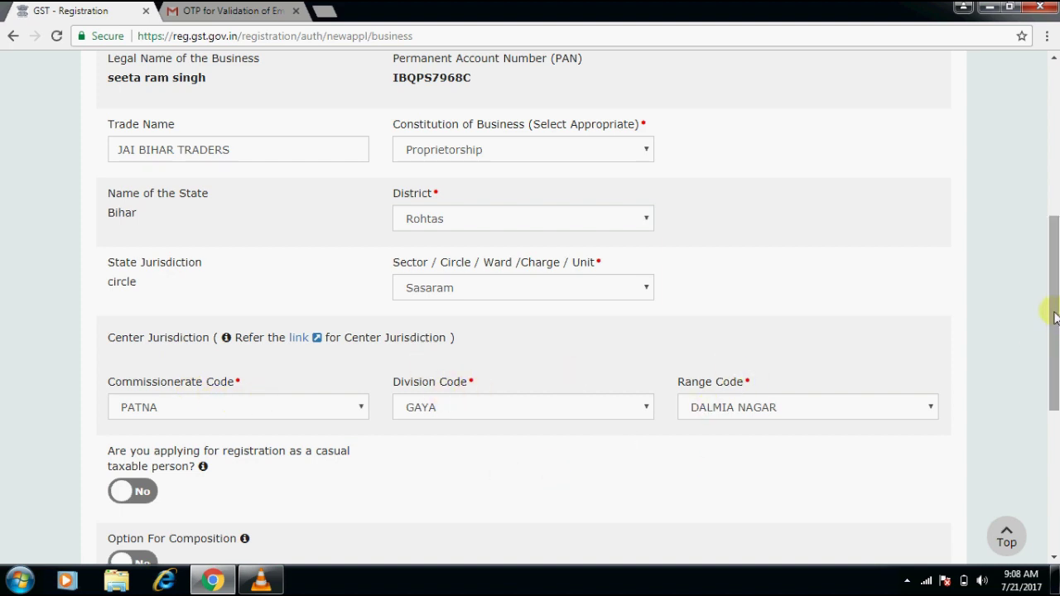
pyautogui.moveTo(1054, 317); pyautogui.dragTo(1052, 343)
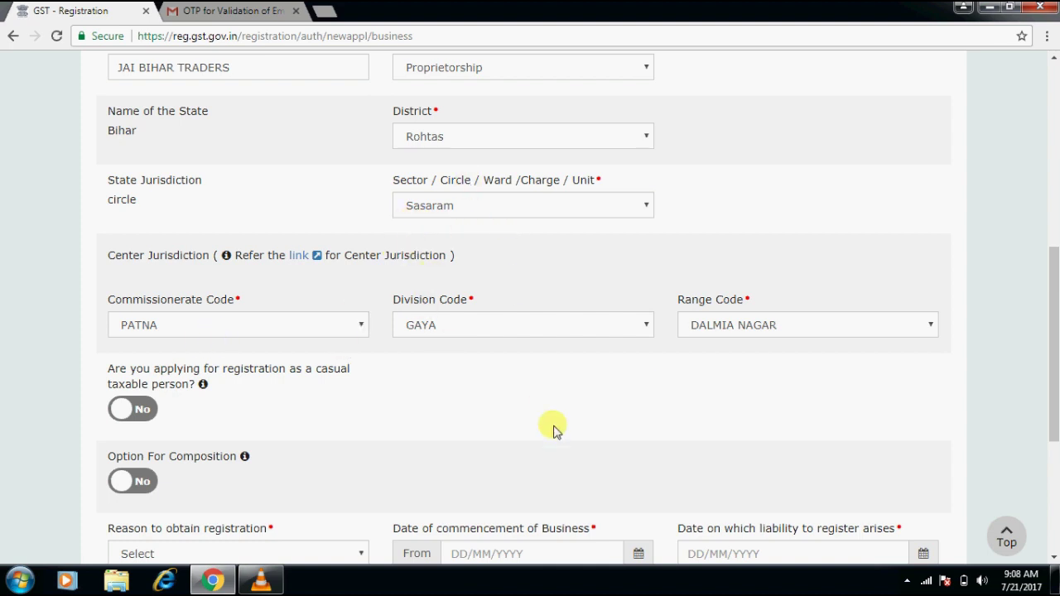
# Try the casual taxable person and composition toggles, leave both at No, and show registration reasons.
pyautogui.click(131, 408)
pyautogui.click(137, 408)
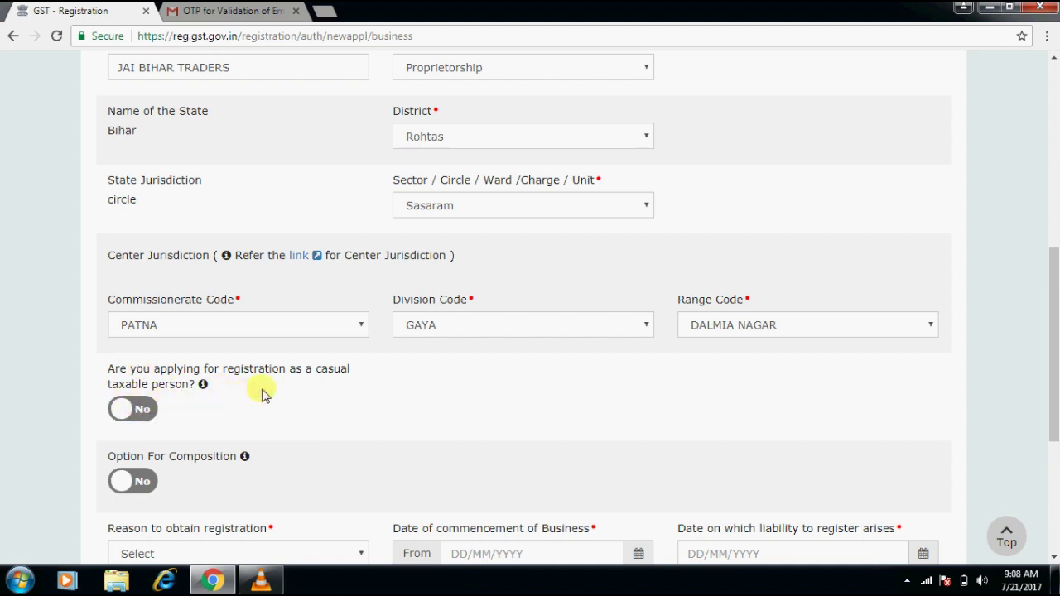
pyautogui.scroll(-1, 386, 400)
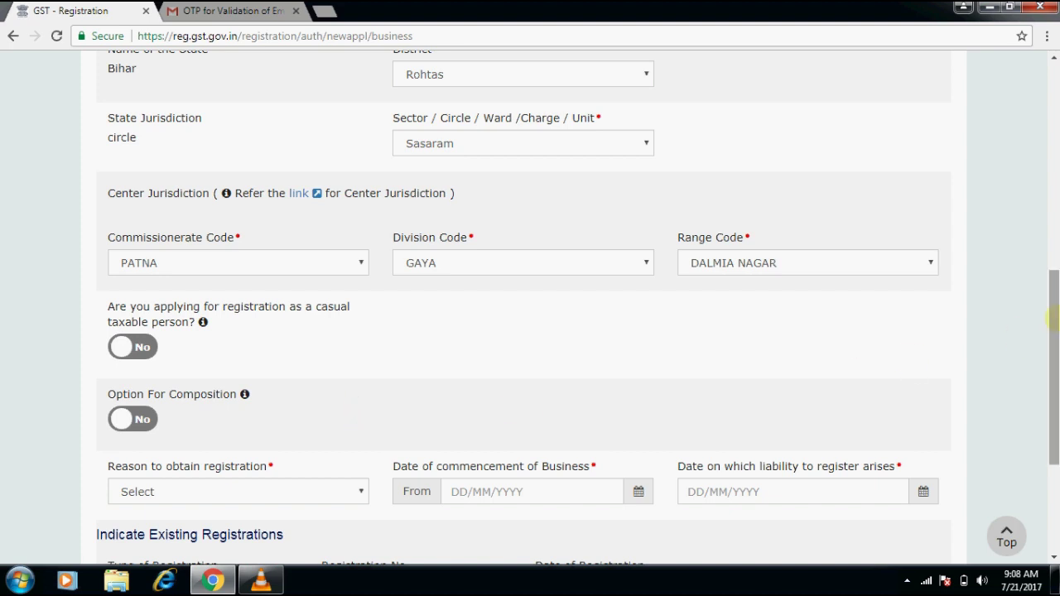
pyautogui.scroll(-2, 1052, 318)
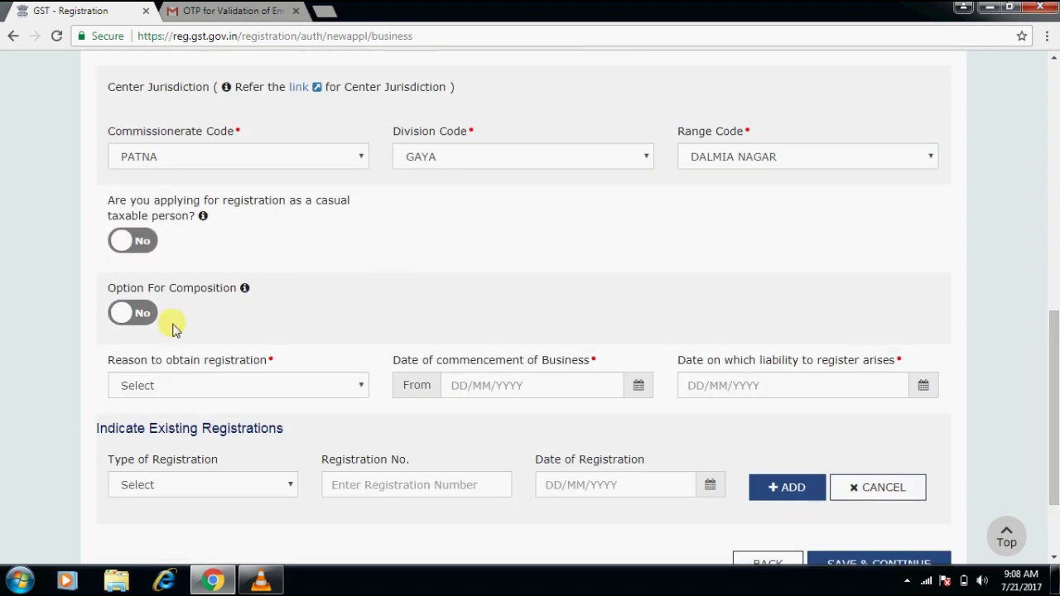
pyautogui.moveTo(245, 295)
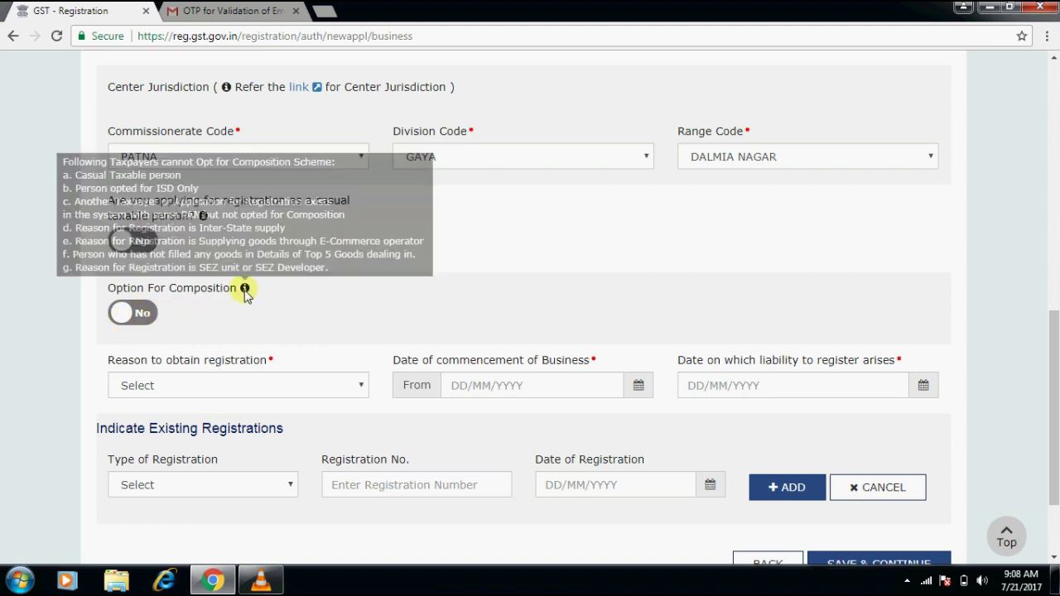
pyautogui.click(150, 315)
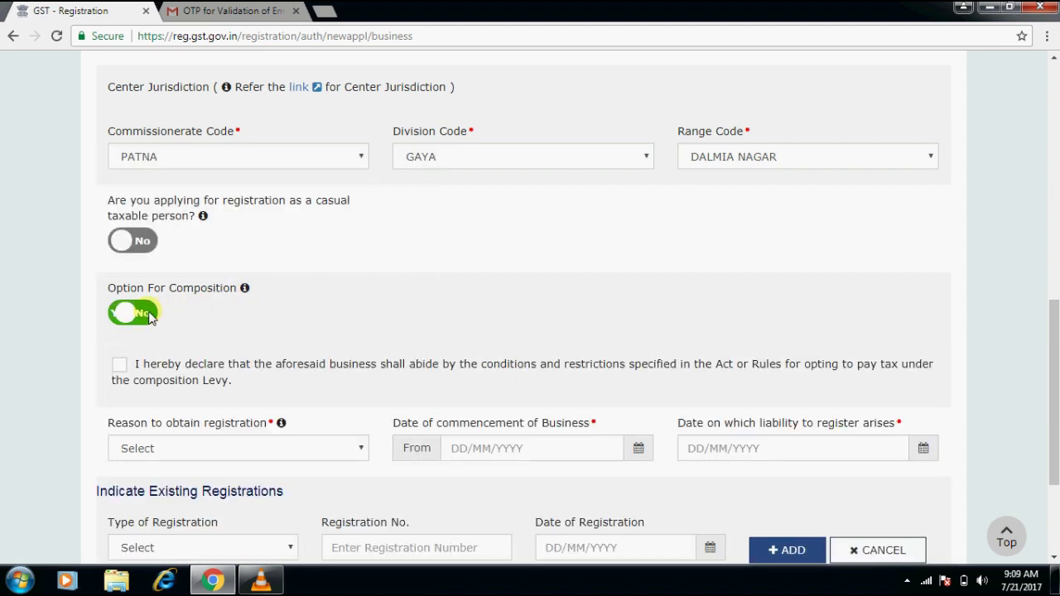
pyautogui.click(120, 366)
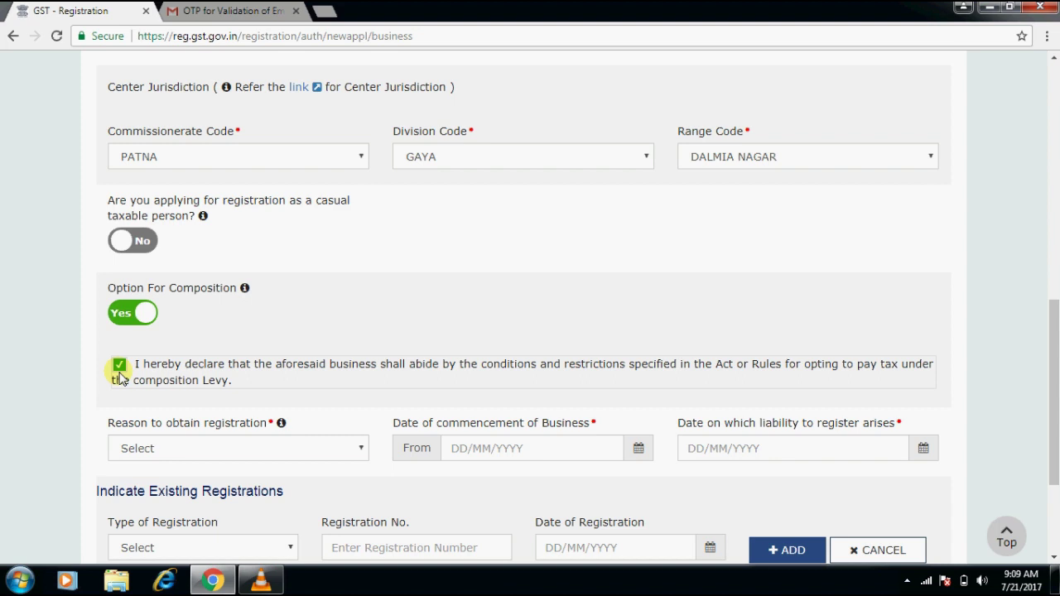
pyautogui.click(125, 313)
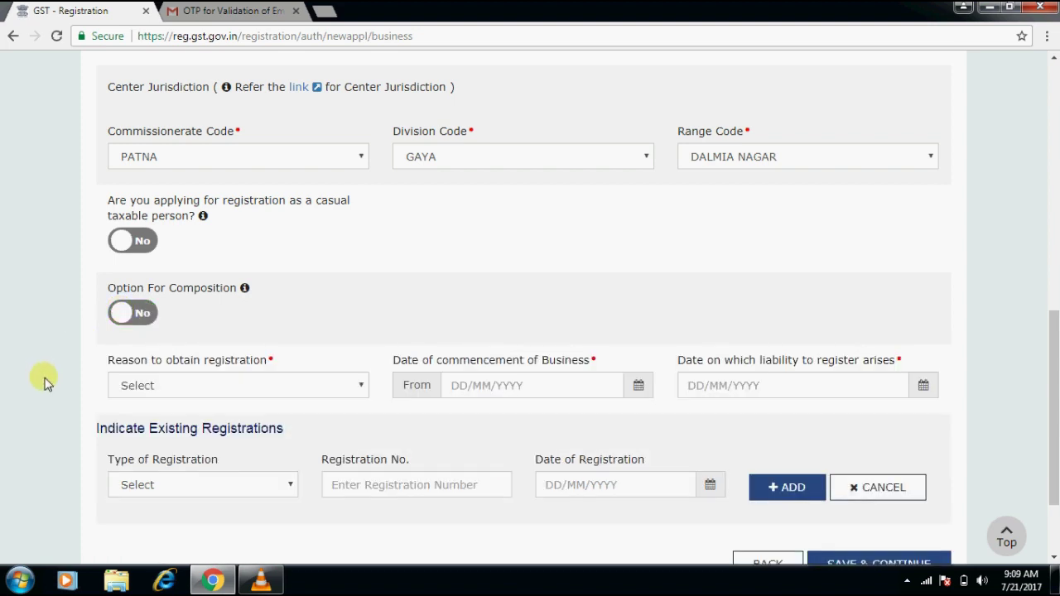
pyautogui.click(212, 388)
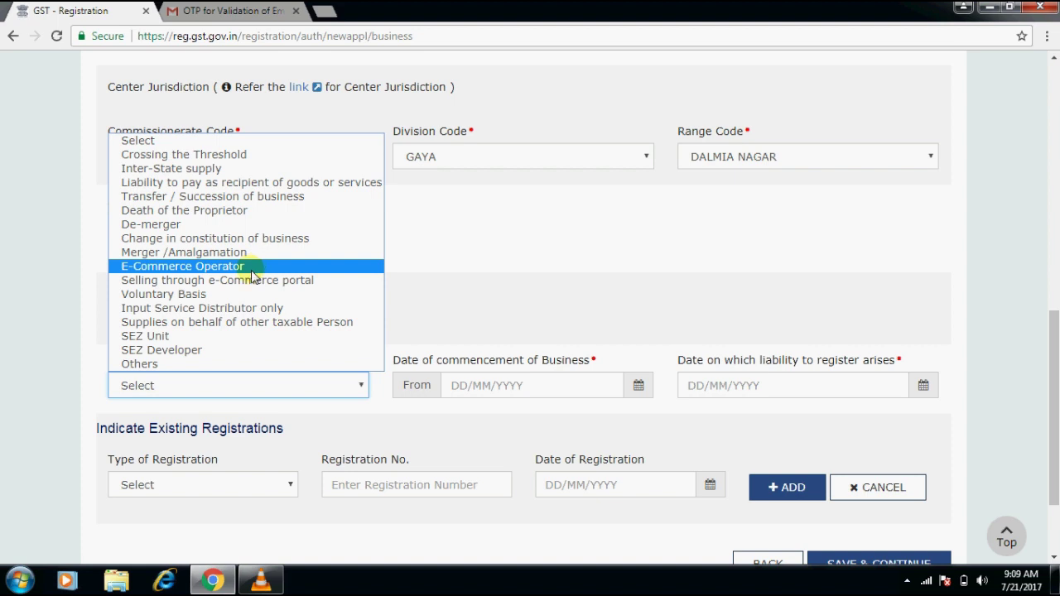
# Set reason Crossing the Threshold, commencement date 20/07/2017 and liability date 21/07/2017.
pyautogui.click(323, 155)
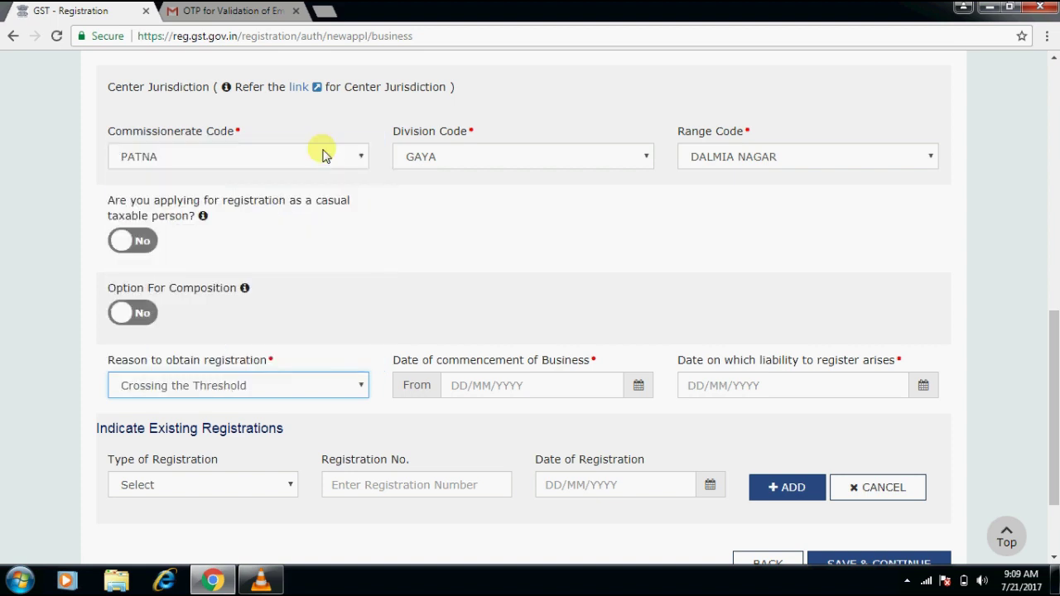
pyautogui.click(41, 334)
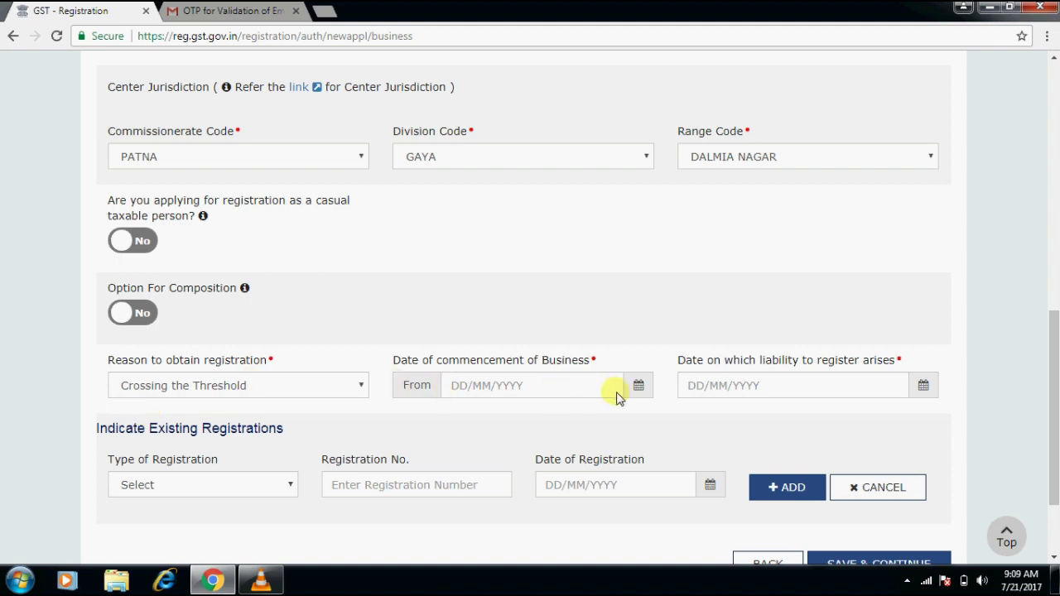
pyautogui.click(642, 389)
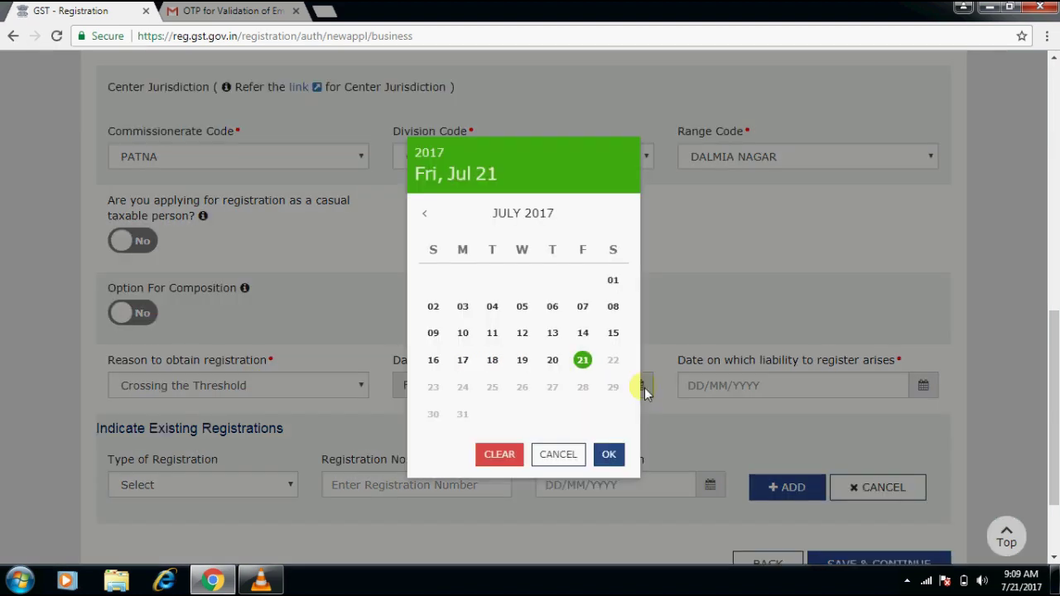
pyautogui.click(552, 360)
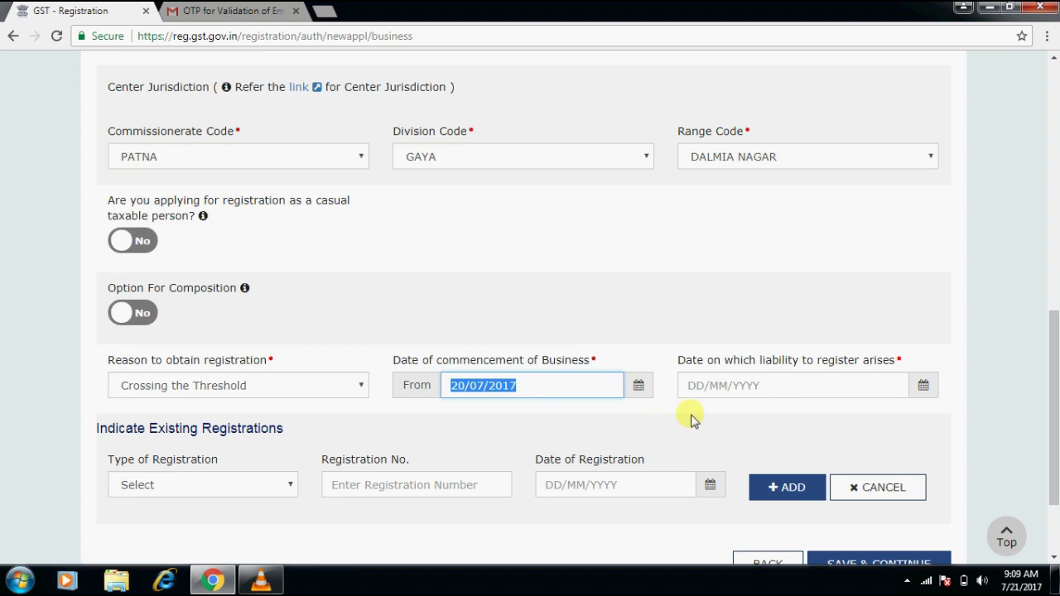
pyautogui.click(924, 385)
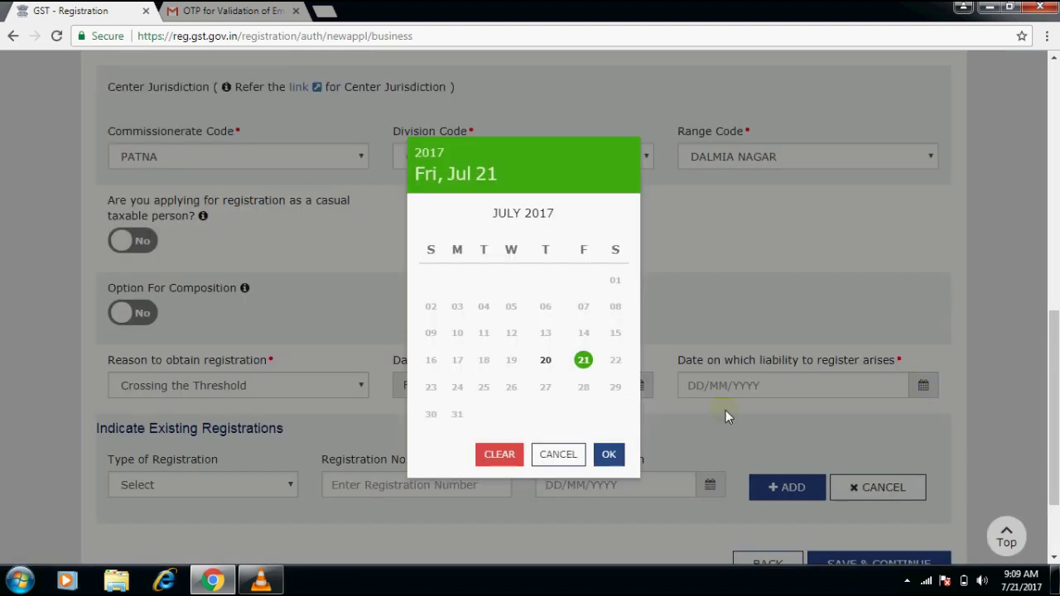
pyautogui.click(585, 361)
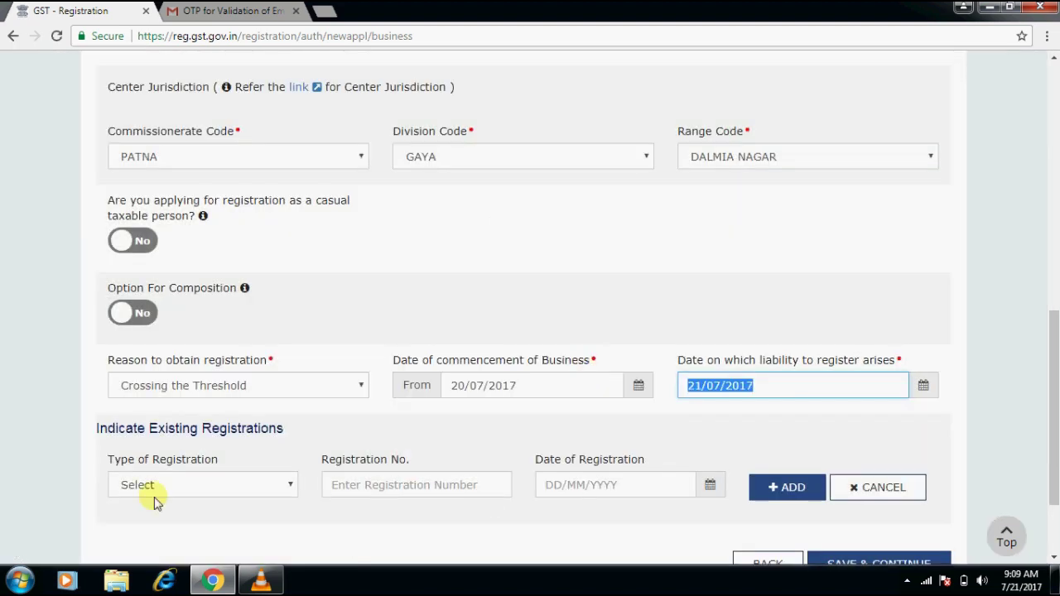
pyautogui.click(45, 518)
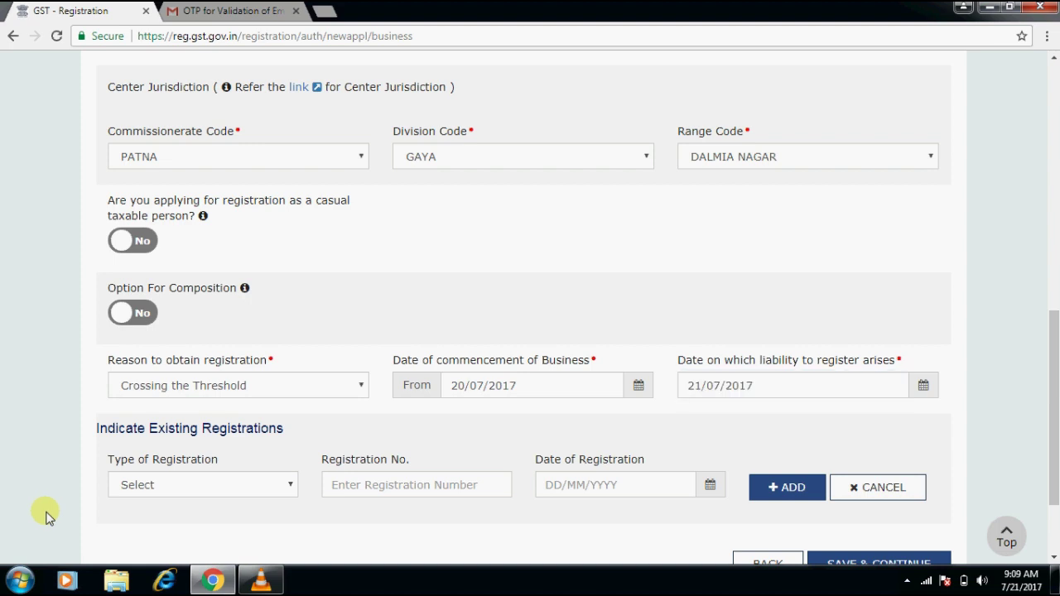
pyautogui.moveTo(1053, 422); pyautogui.dragTo(1053, 464)
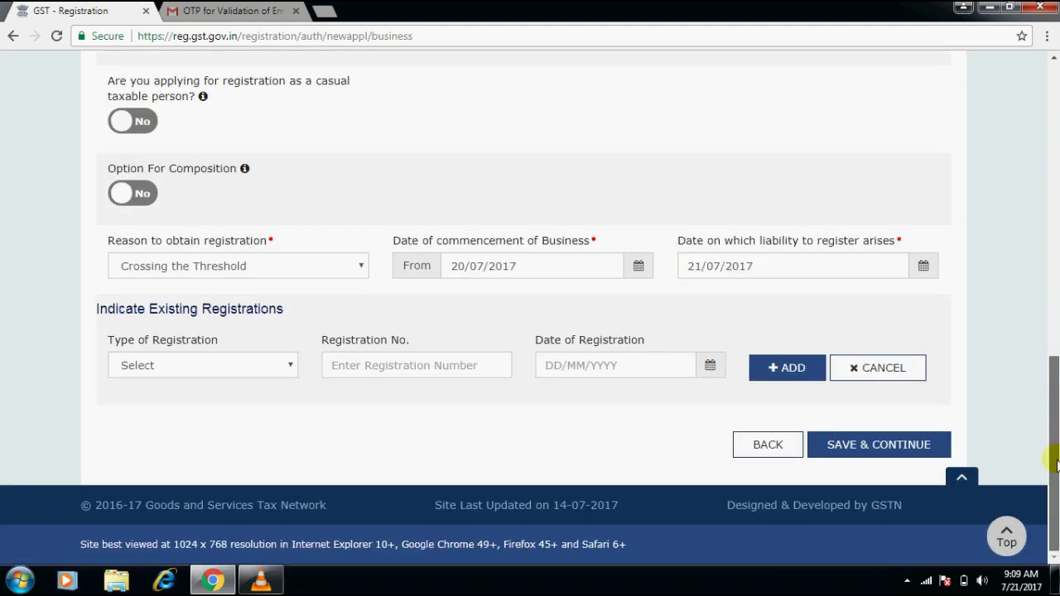
# Try TIN and Importer/Exporter Code registration types, then reset Type of Registration to Select.
pyautogui.click(277, 366)
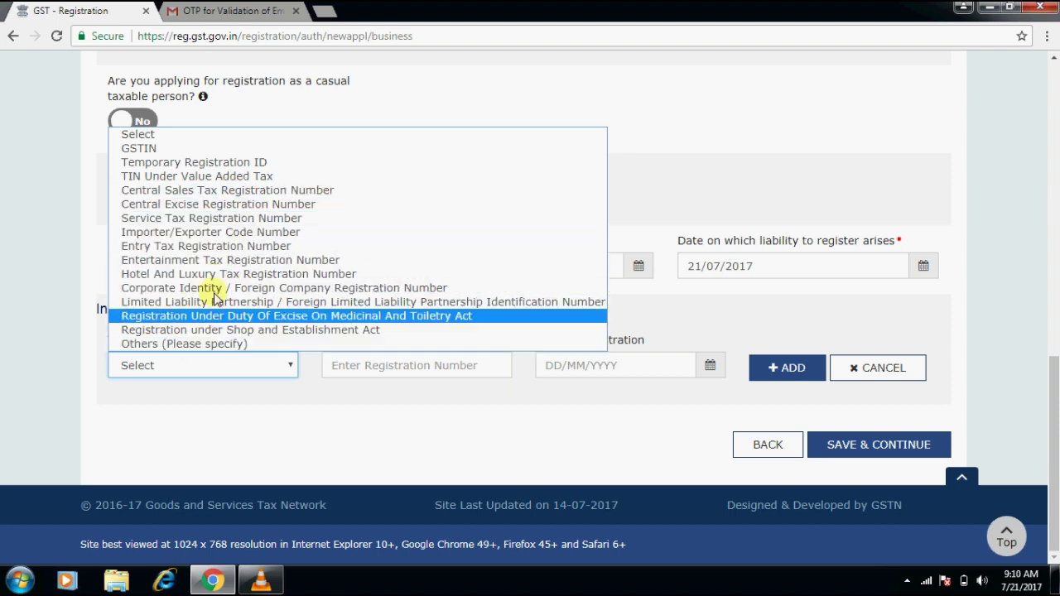
pyautogui.click(251, 177)
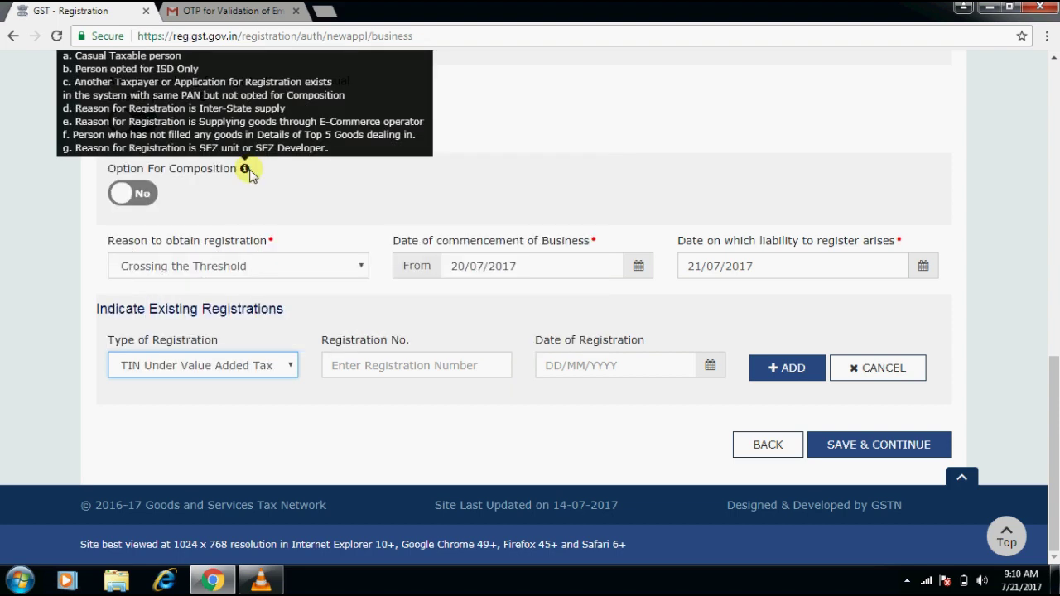
pyautogui.click(383, 376)
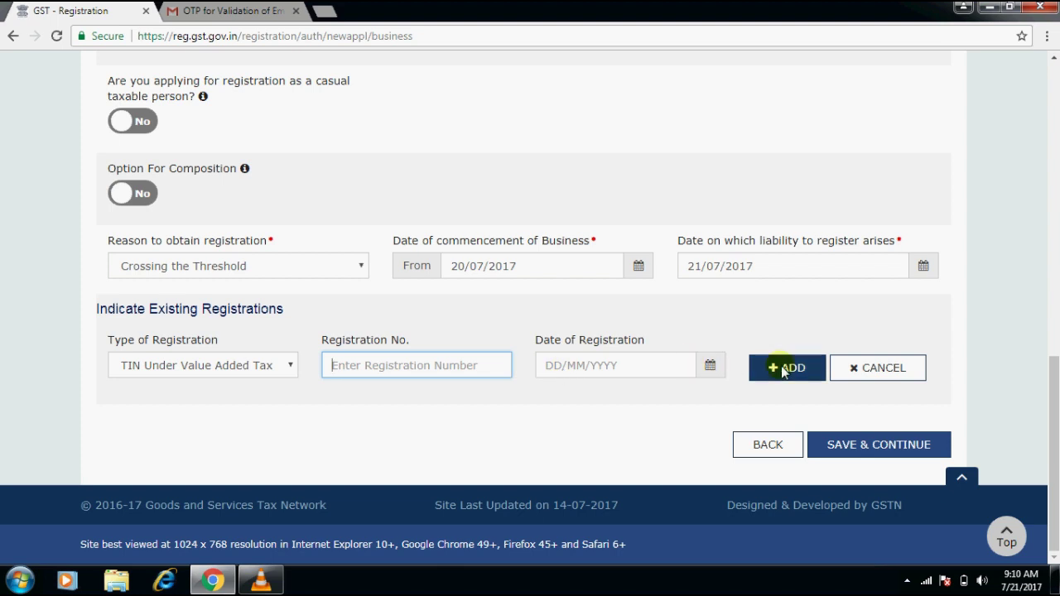
pyautogui.click(277, 365)
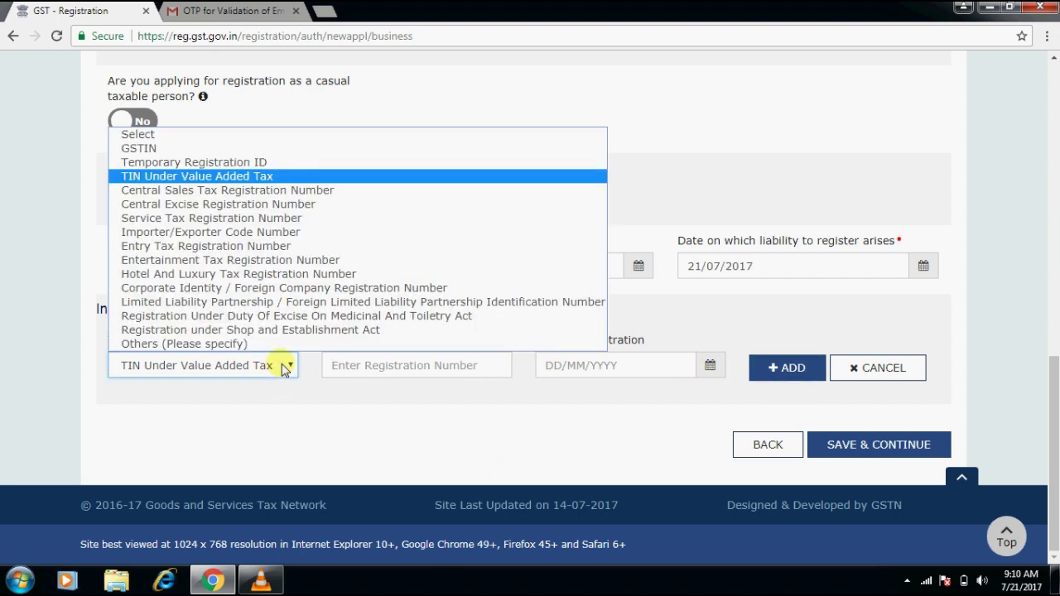
pyautogui.click(289, 234)
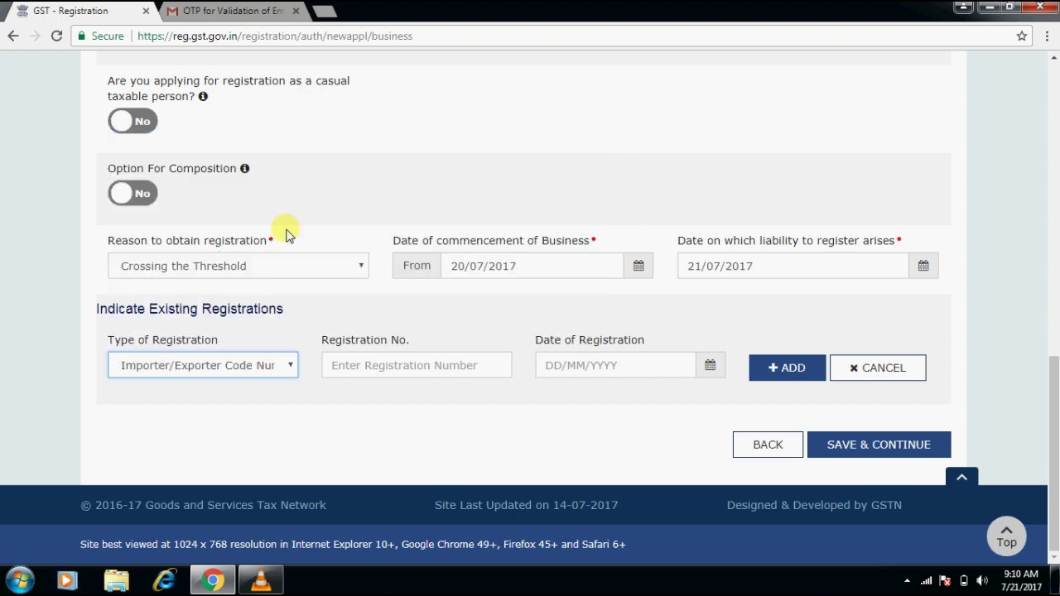
pyautogui.click(396, 369)
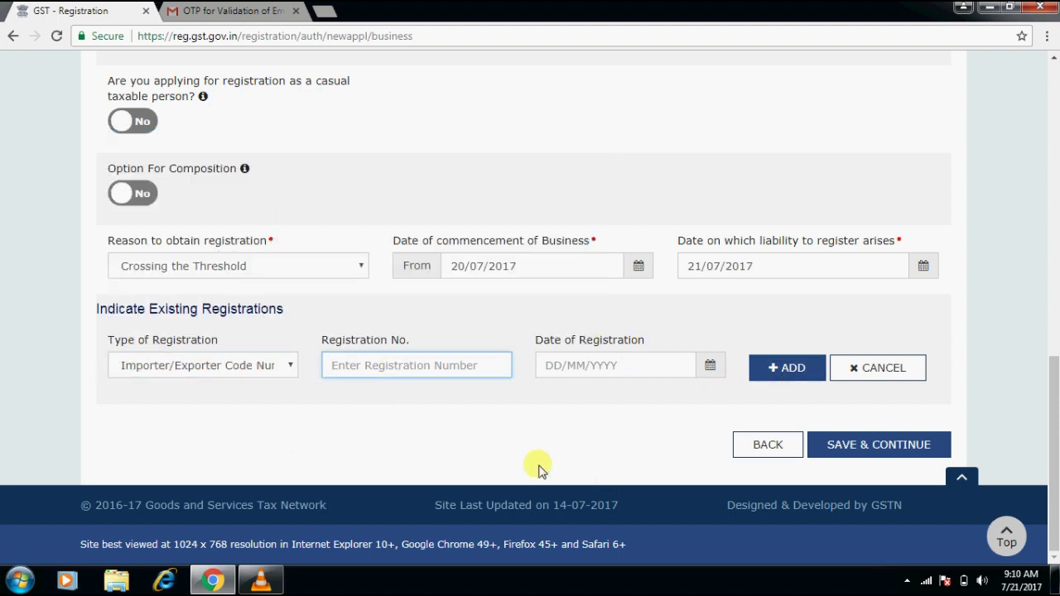
pyautogui.click(253, 366)
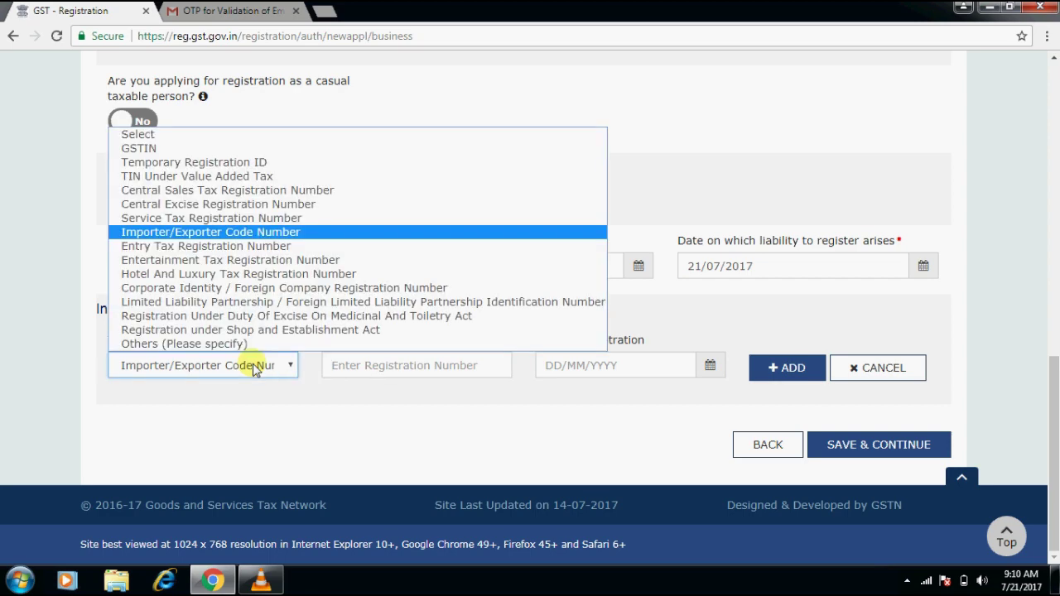
pyautogui.click(289, 137)
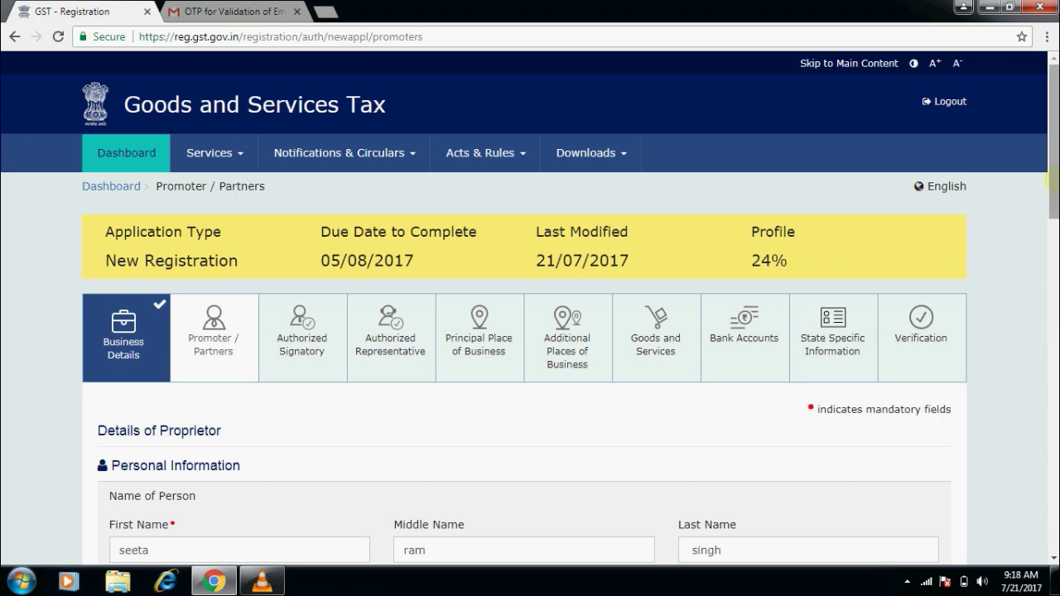
# Correct the proprietor's first name and clear the middle name.
pyautogui.moveTo(1050, 187); pyautogui.dragTo(1050, 257)
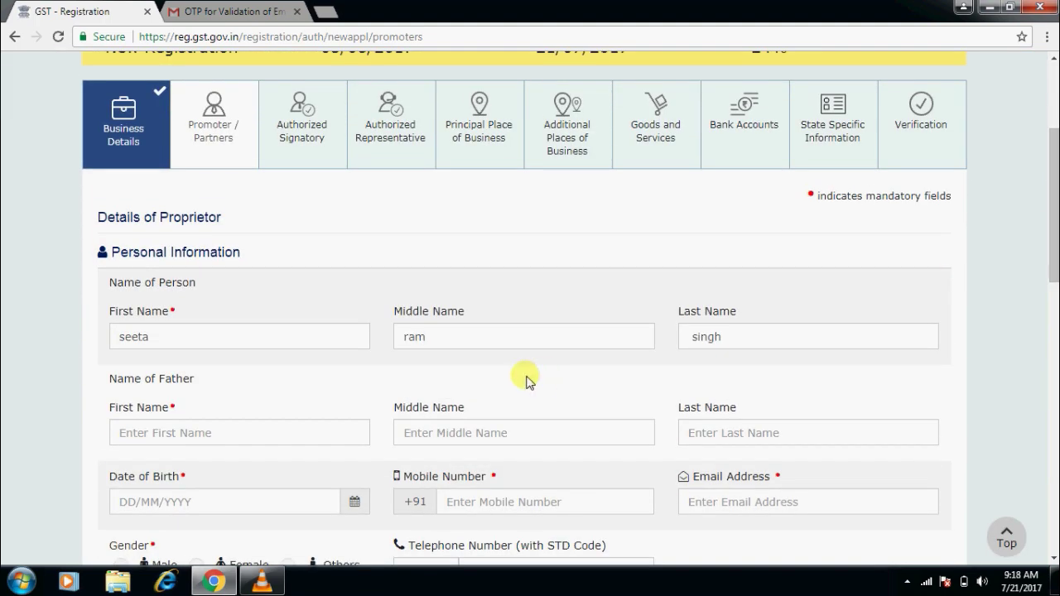
pyautogui.click(234, 341)
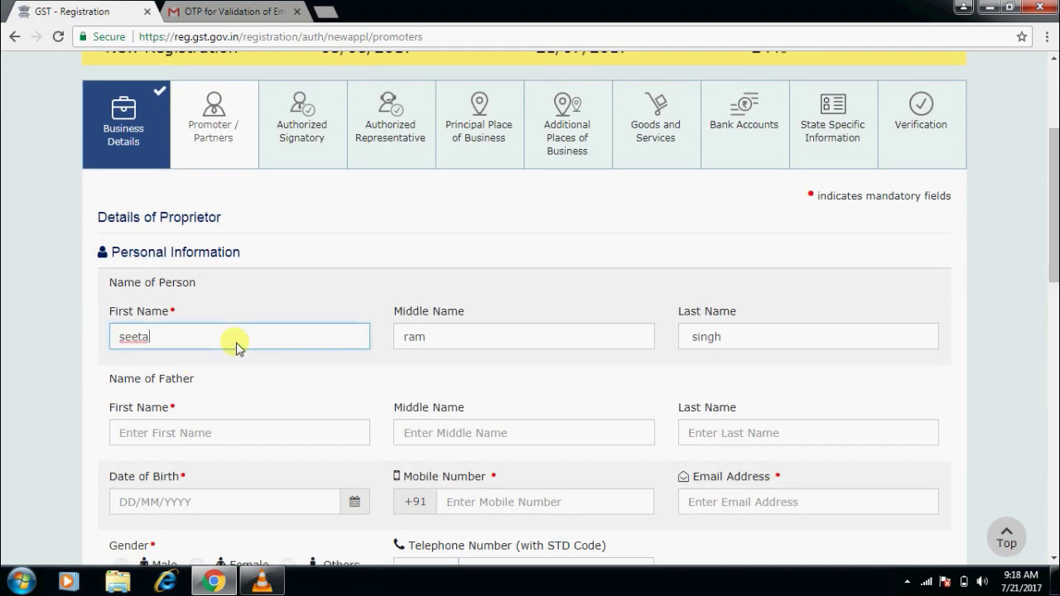
pyautogui.click(468, 339)
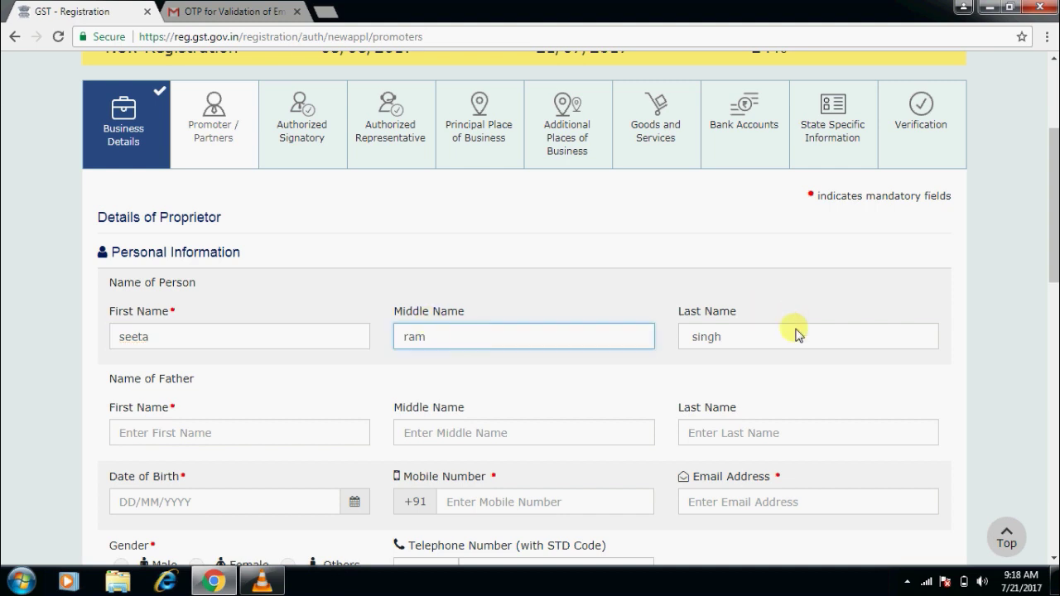
pyautogui.click(778, 350)
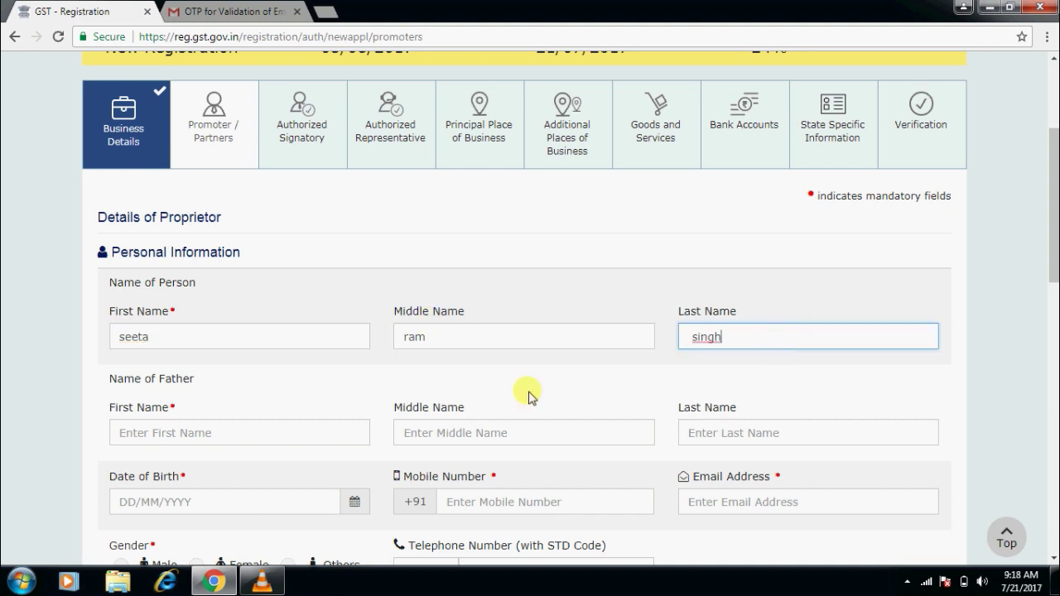
pyautogui.click(268, 342)
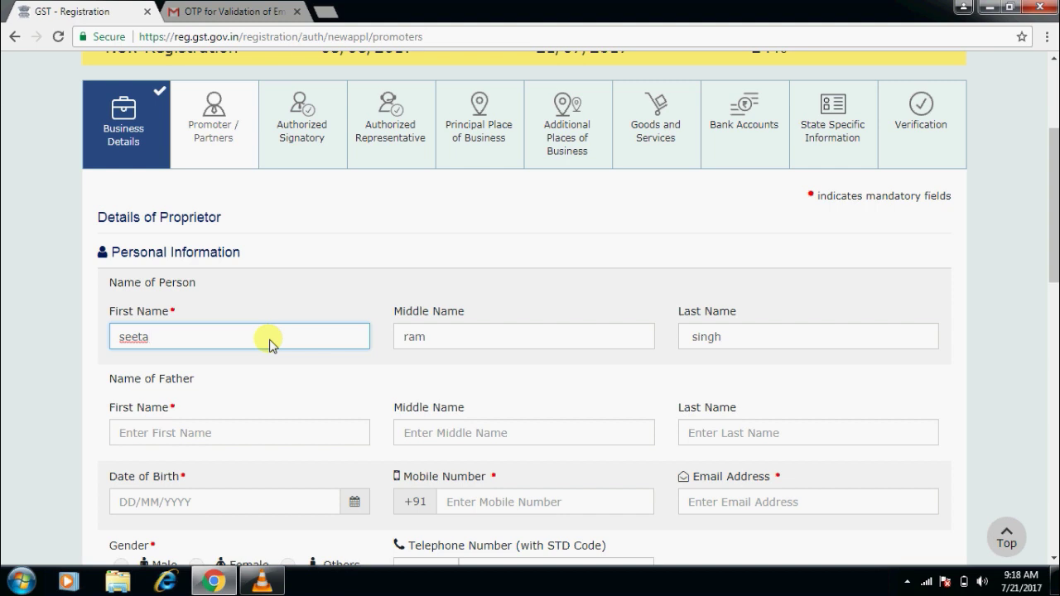
pyautogui.press('BackSpace')
pyautogui.press('BackSpace')
pyautogui.press('BackSpace')
pyautogui.press('BackSpace')
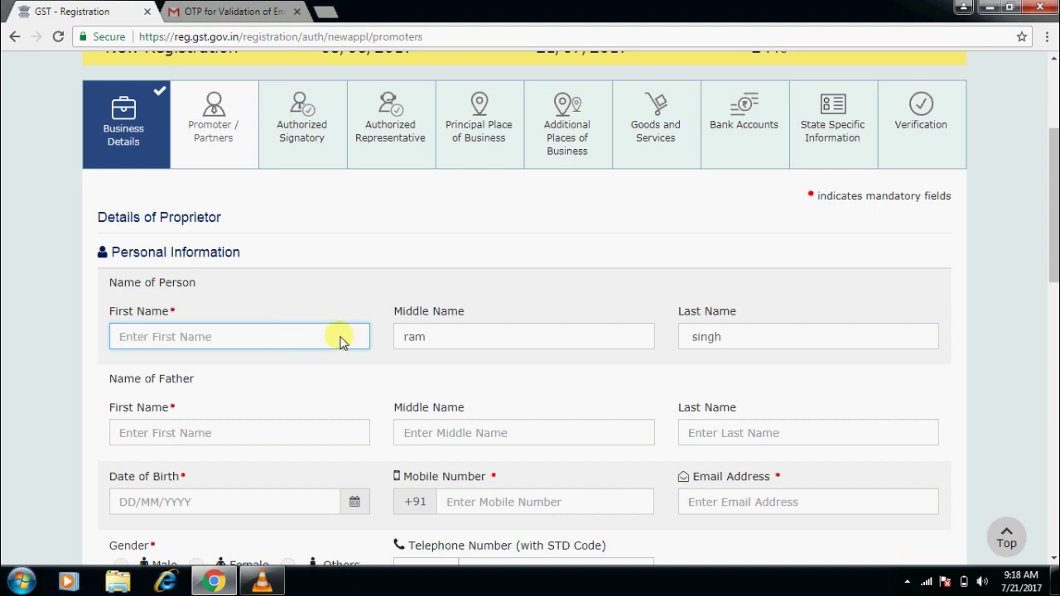
pyautogui.write('Geeta')
pyautogui.click(515, 347)
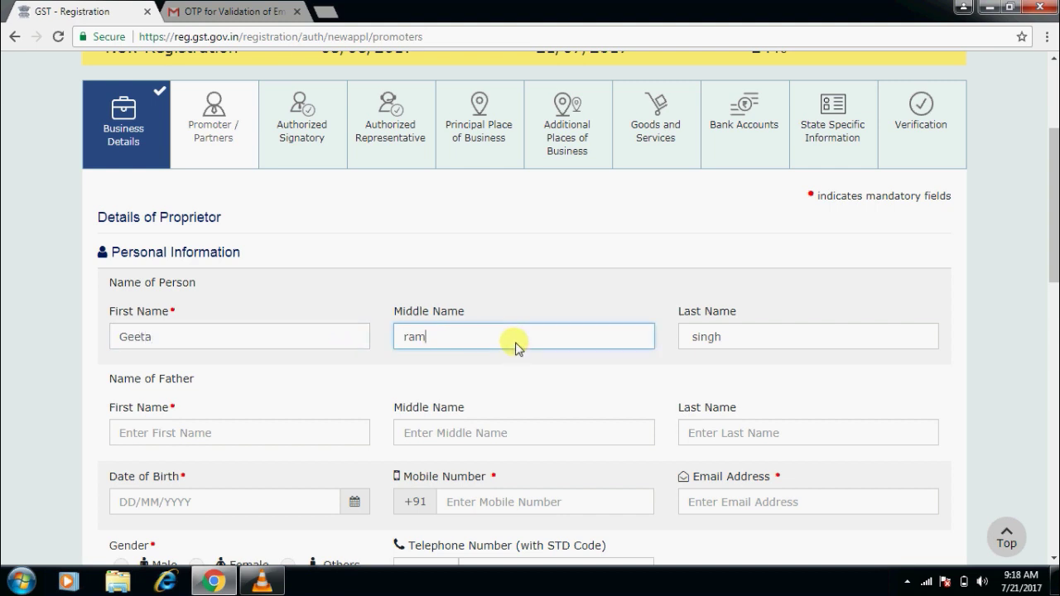
pyautogui.press('BackSpace')
pyautogui.press('BackSpace')
pyautogui.press('BackSpace')
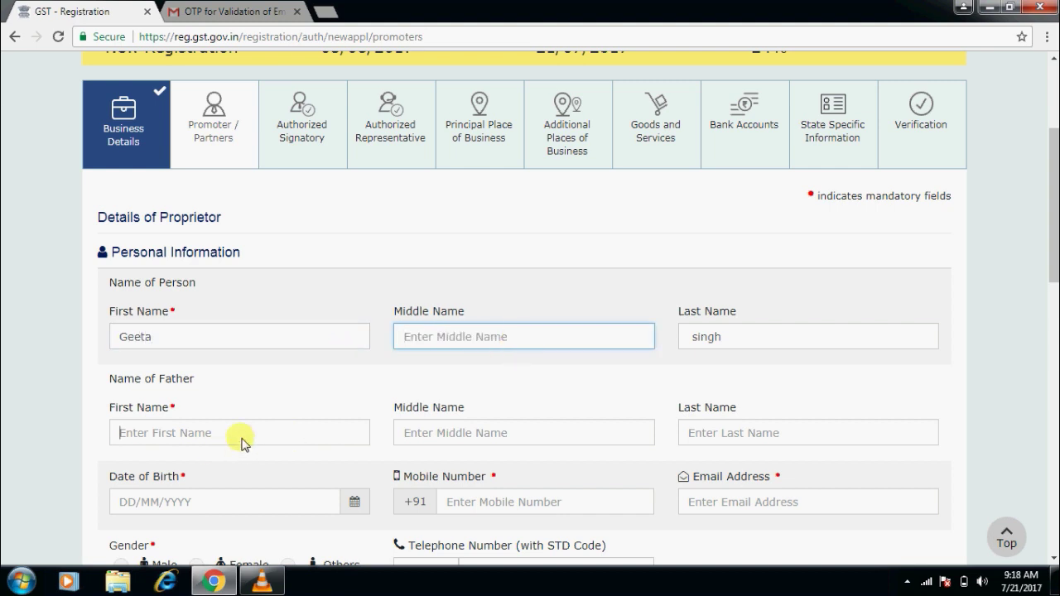
# Enter the father's first name and last name.
pyautogui.click(242, 442)
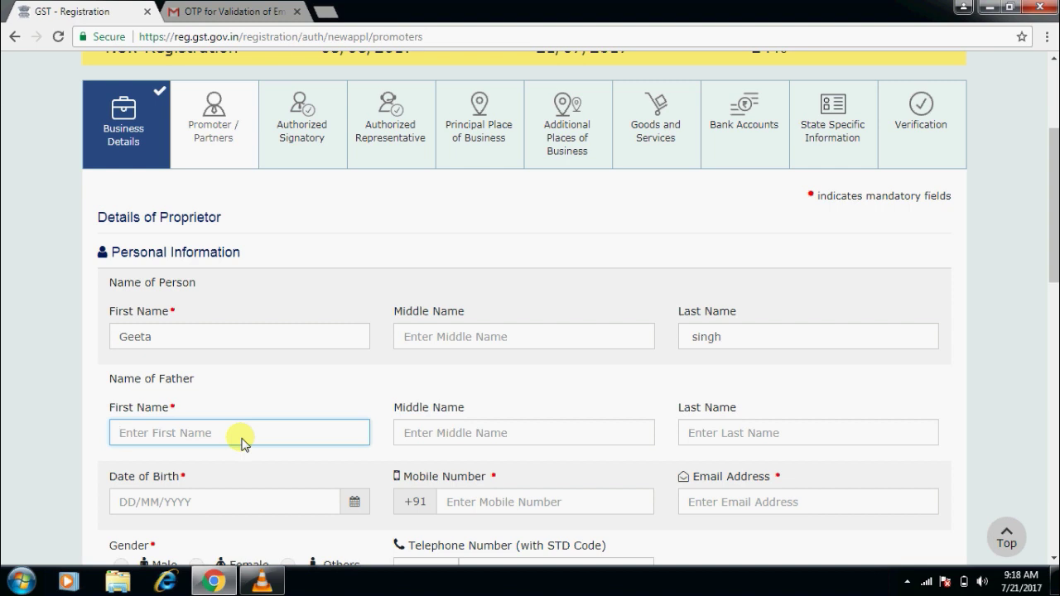
pyautogui.click(729, 441)
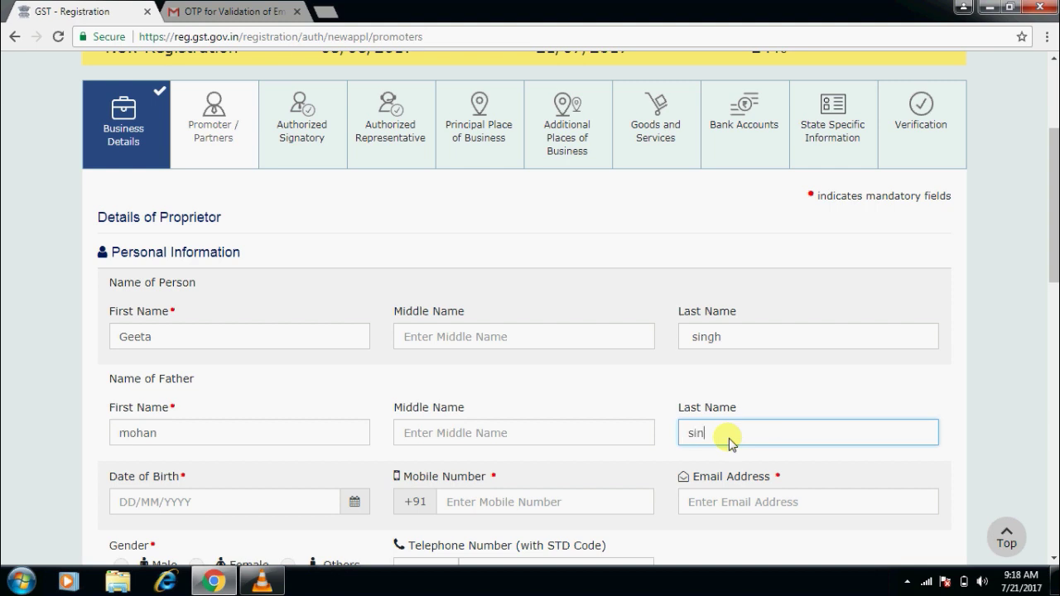
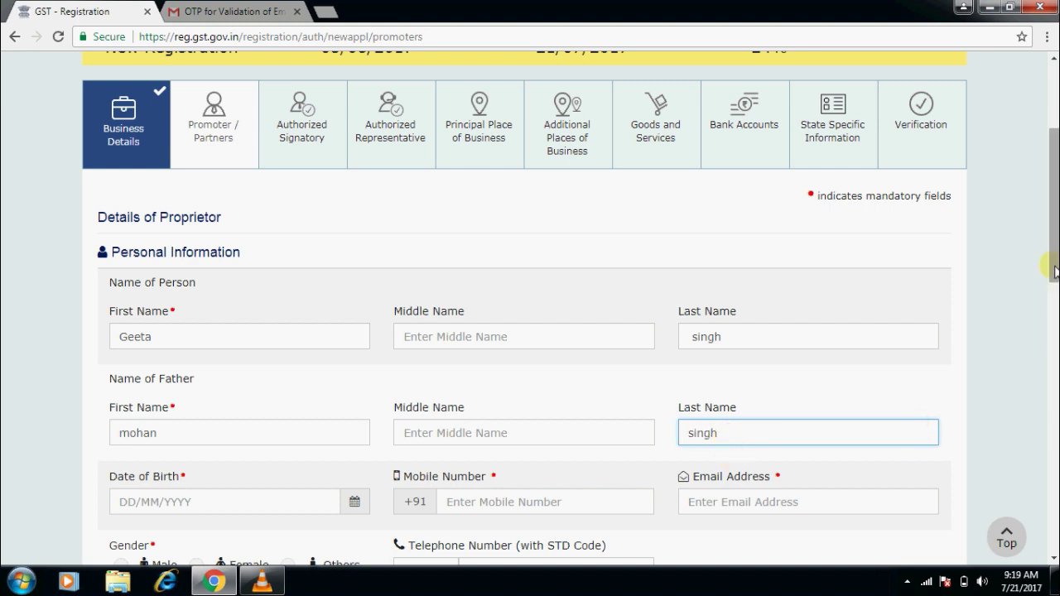
pyautogui.scroll(-1, 1053, 296)
pyautogui.scroll(-1, 1052, 297)
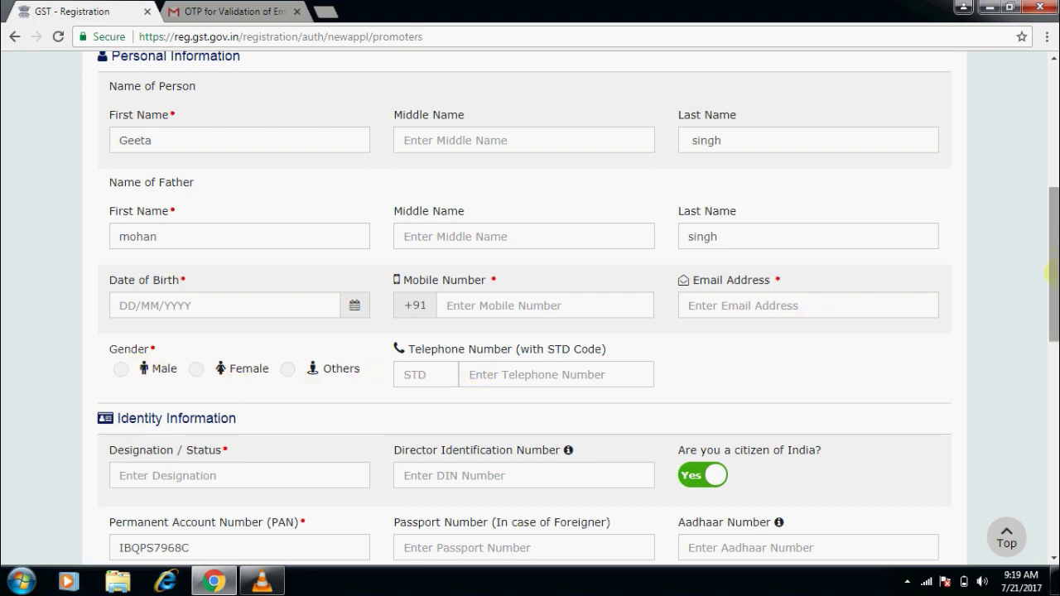
# Review the promoter's designation, Director Identification Number and PAN fields.
pyautogui.moveTo(1051, 261); pyautogui.dragTo(1055, 263)
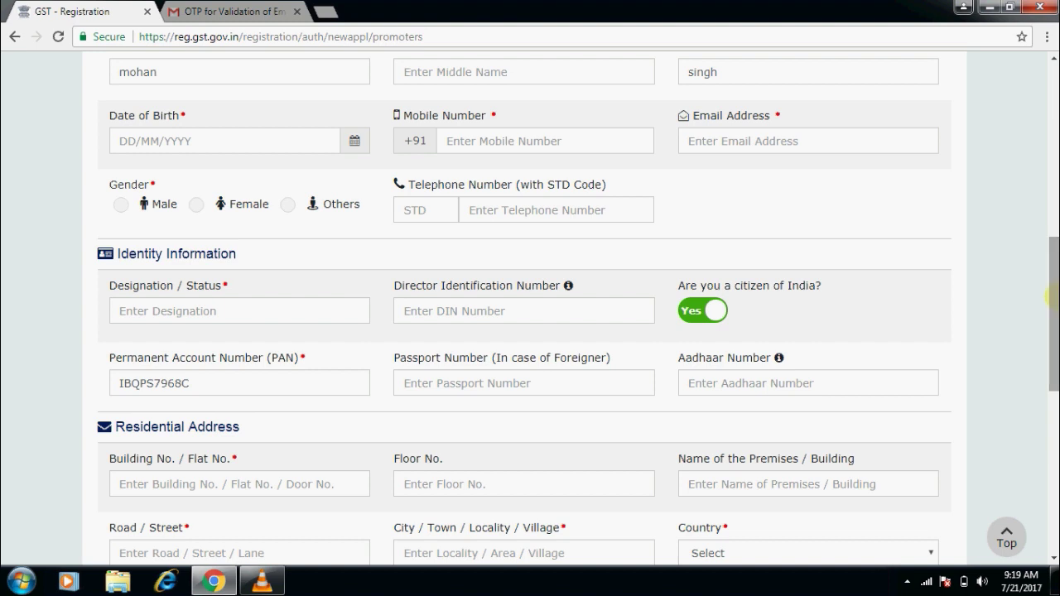
pyautogui.click(261, 319)
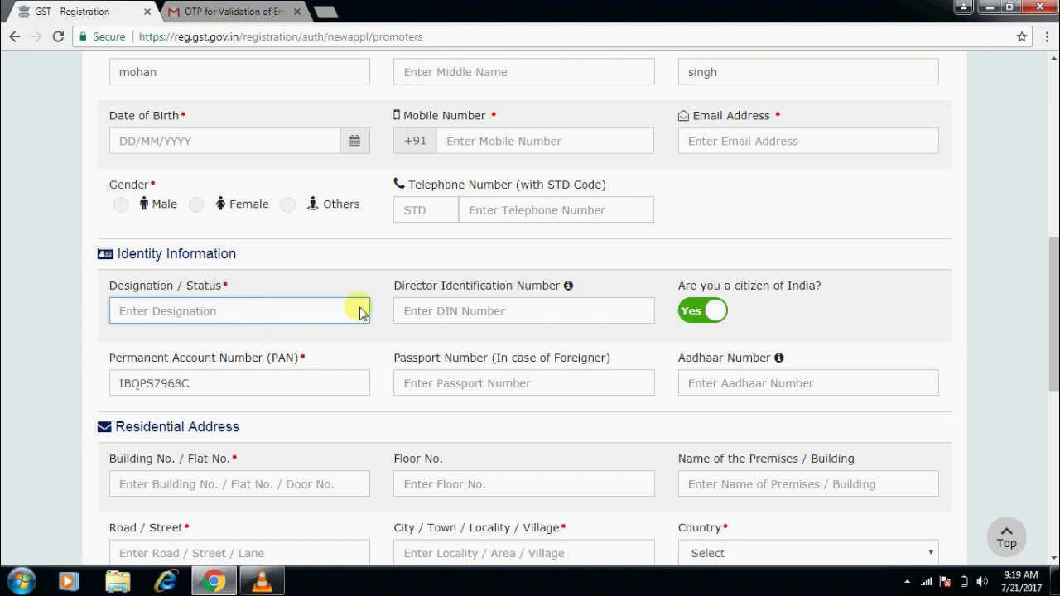
pyautogui.click(435, 321)
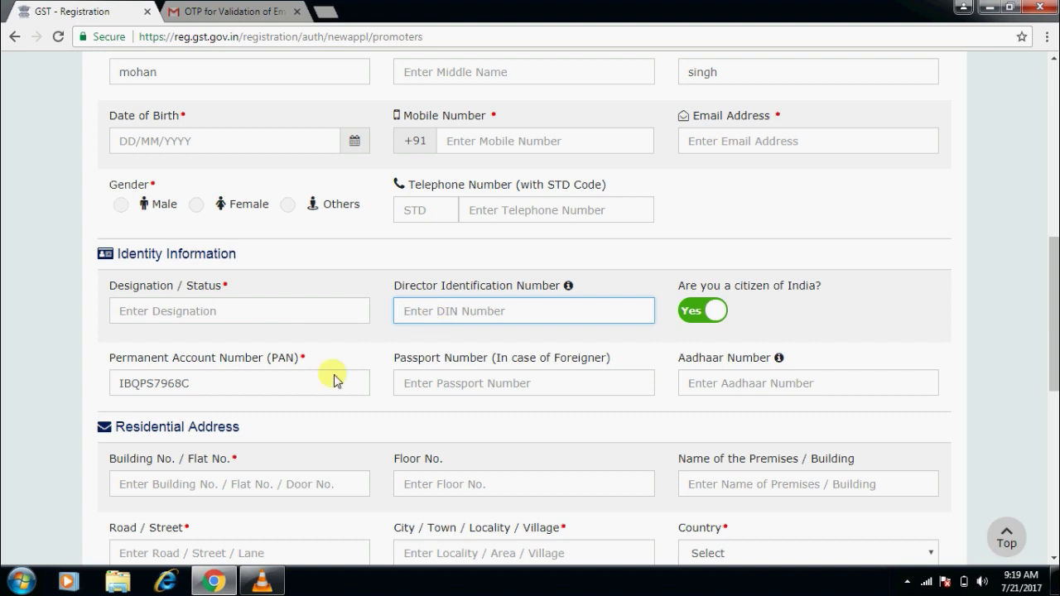
pyautogui.doubleClick(304, 385)
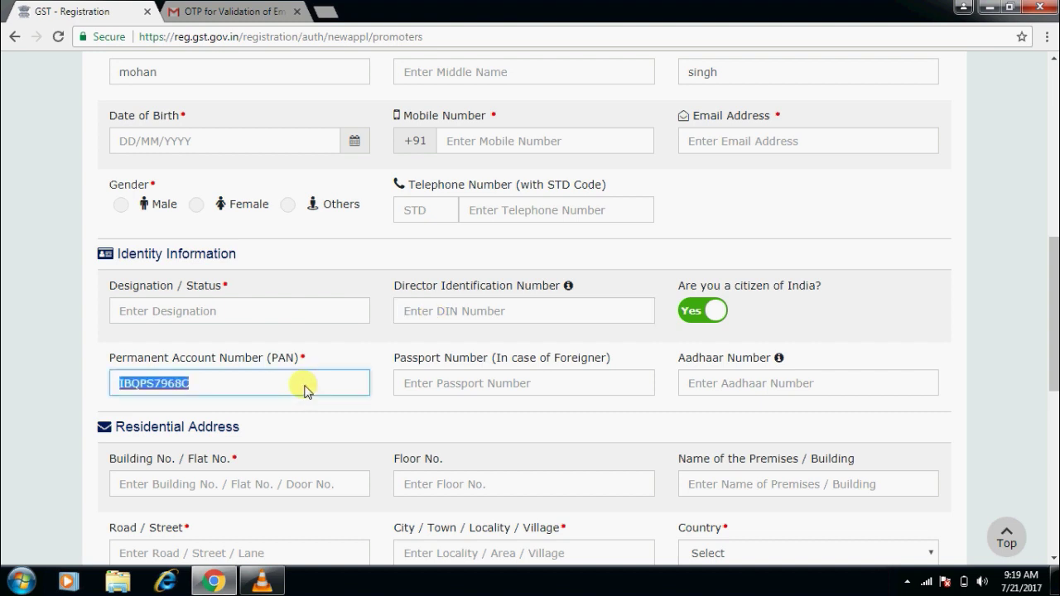
pyautogui.click(26, 429)
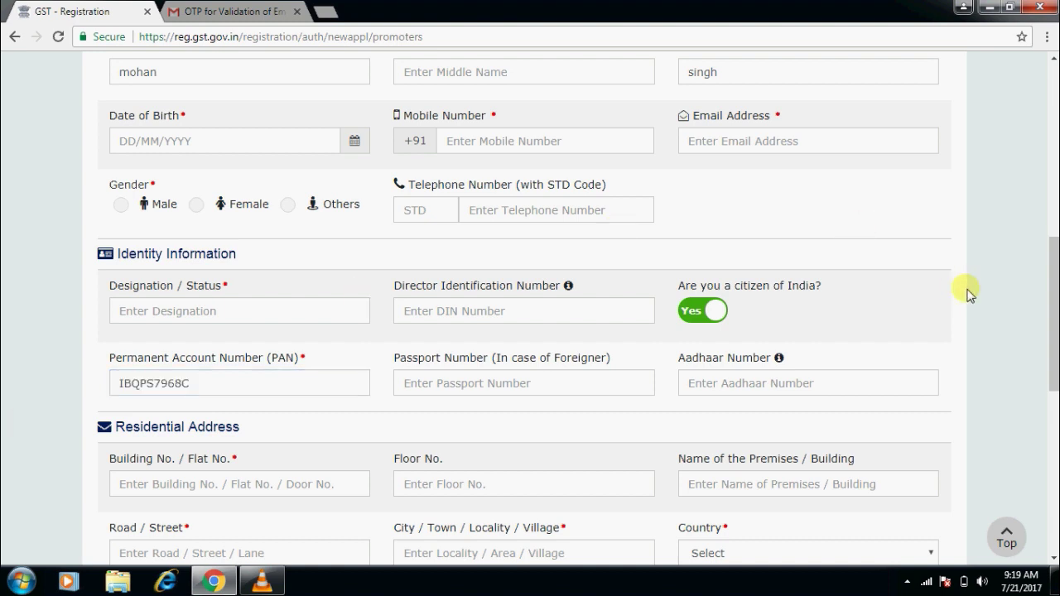
# Check the promoter's address, then switch Also Authorized Signatory on and back off.
pyautogui.moveTo(1052, 286); pyautogui.dragTo(1051, 313)
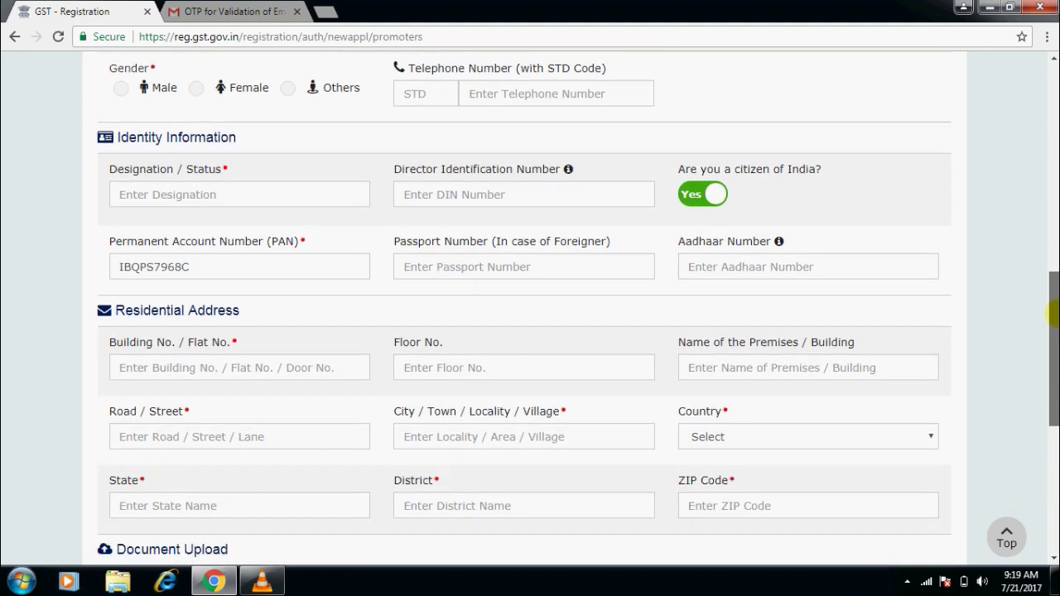
pyautogui.click(332, 370)
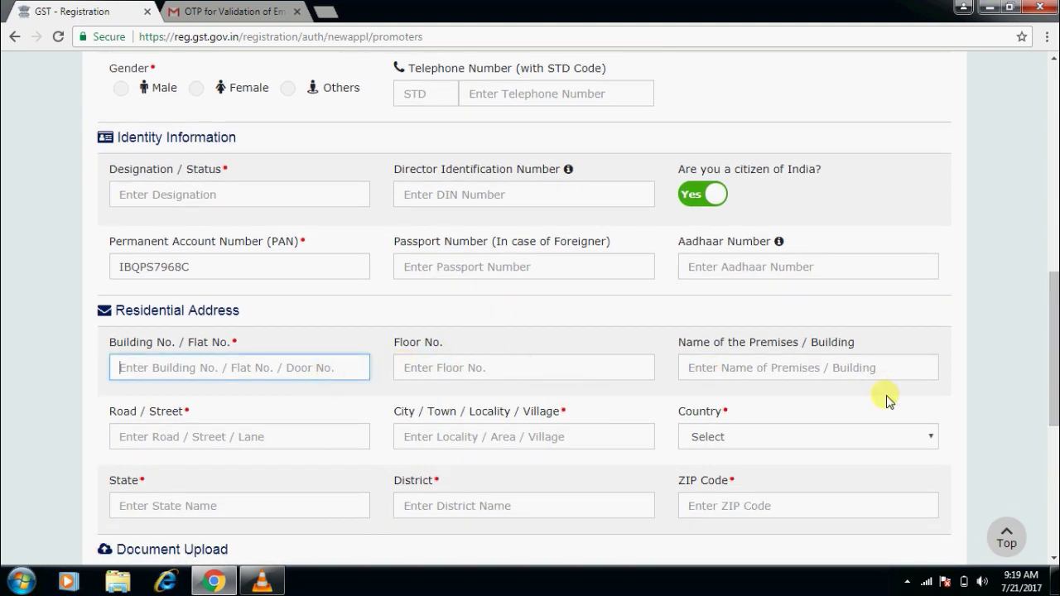
pyautogui.moveTo(1052, 349); pyautogui.dragTo(1052, 420)
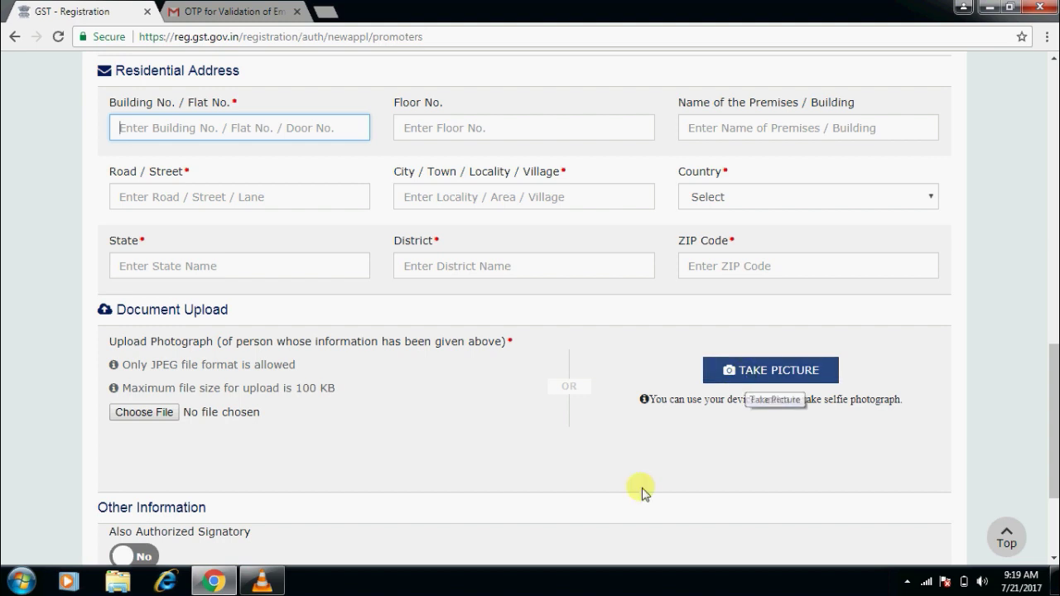
pyautogui.scroll(-1, 1056, 377)
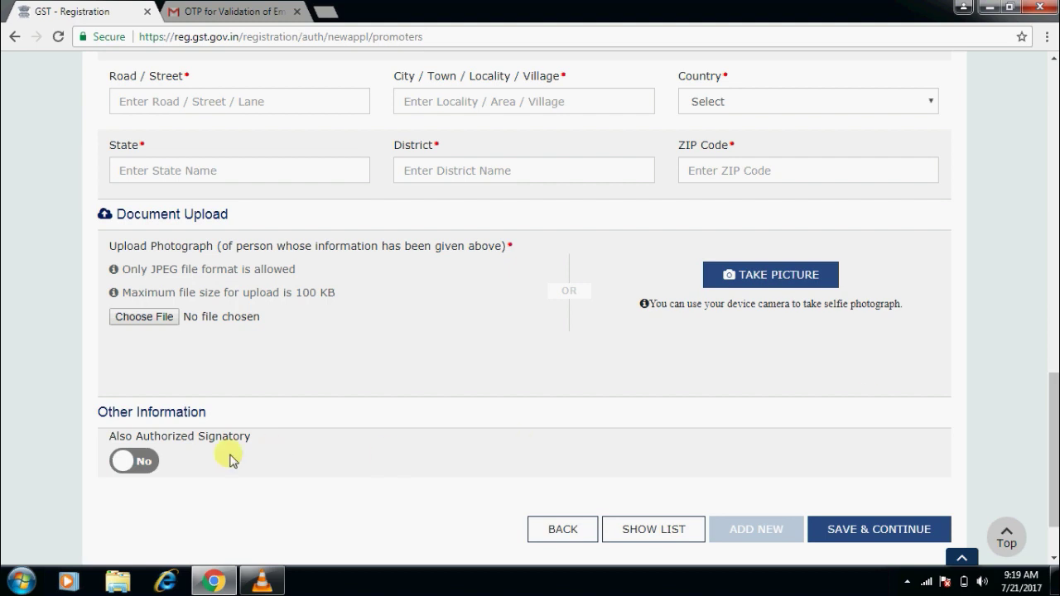
pyautogui.click(147, 470)
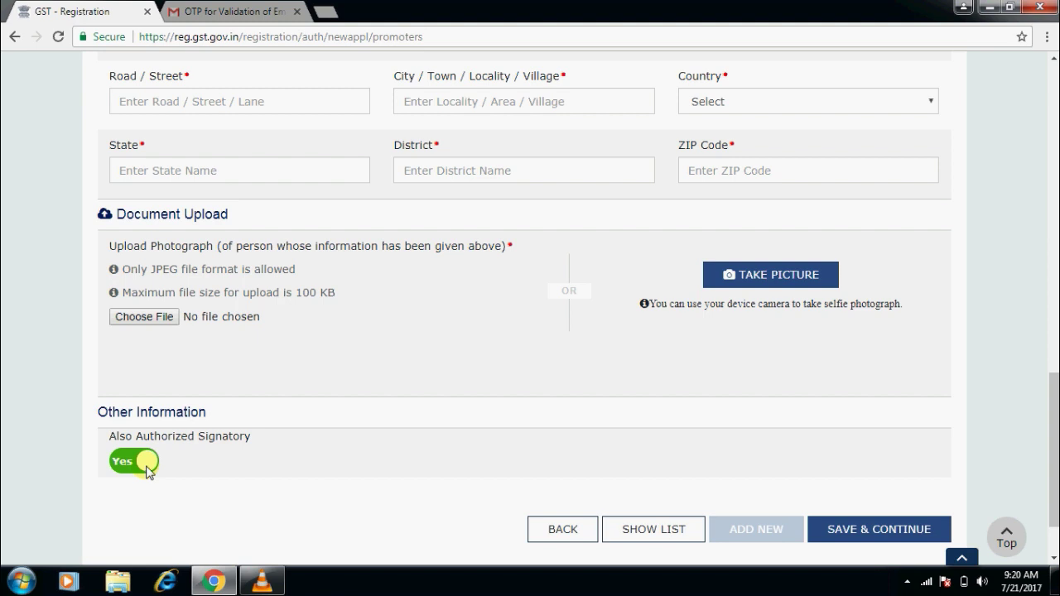
pyautogui.click(126, 466)
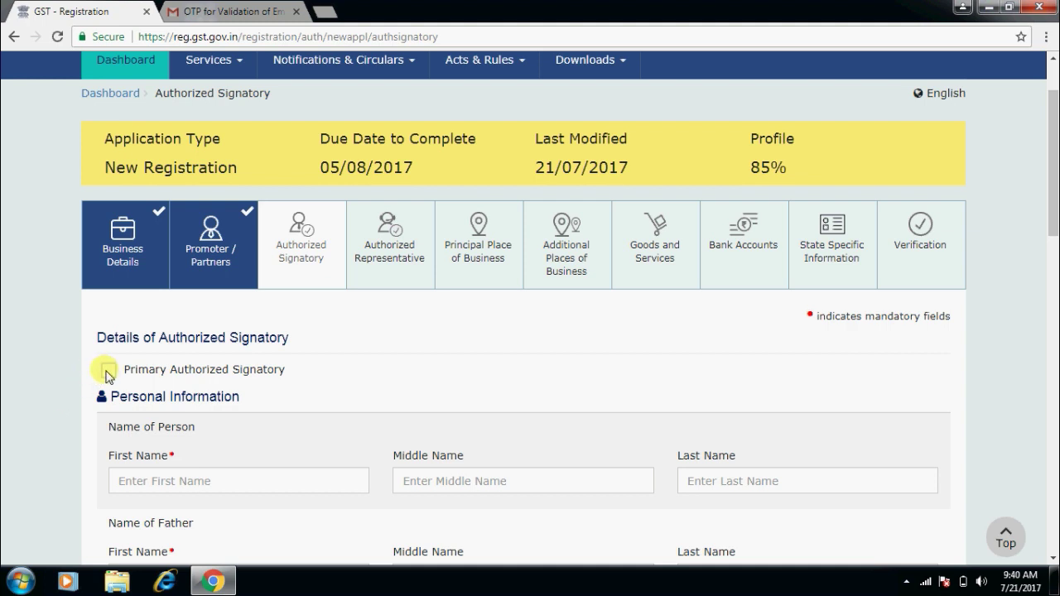
# Tick and untick the primary authorized signatory option, then begin the signatory's name fields.
pyautogui.click(107, 371)
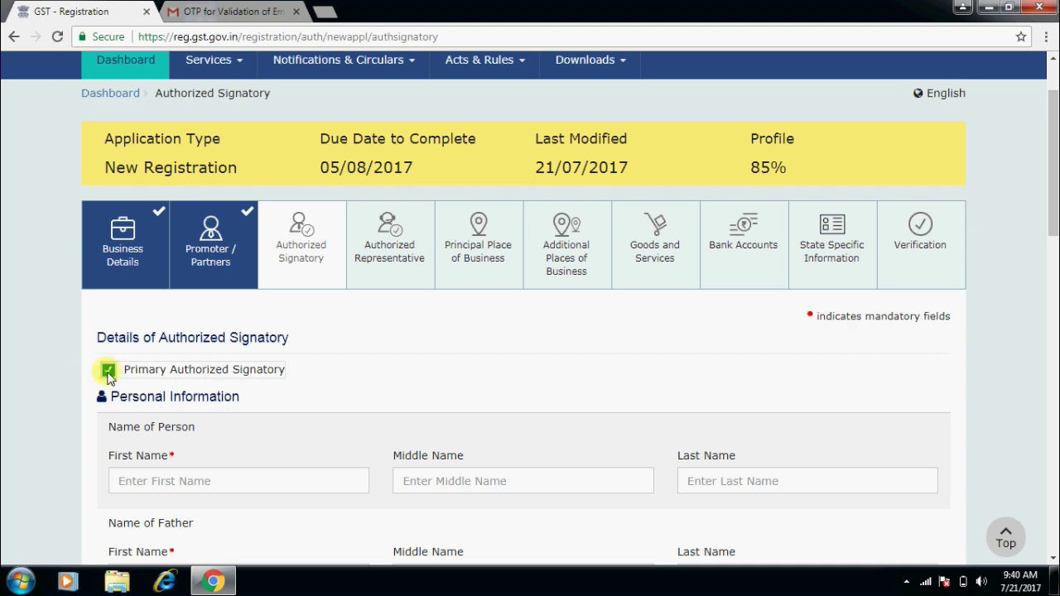
pyautogui.click(109, 371)
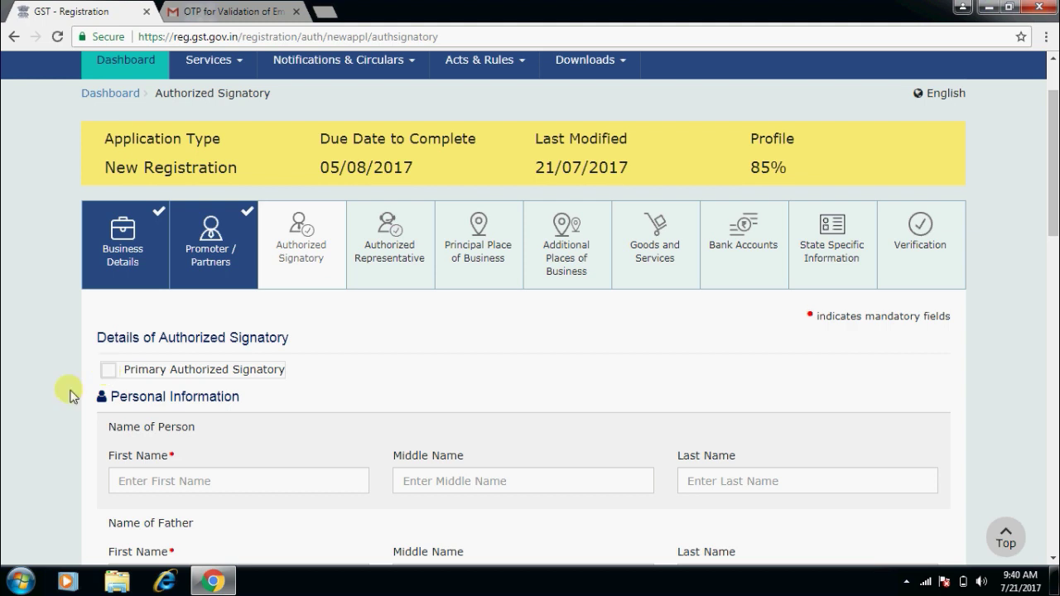
pyautogui.click(91, 466)
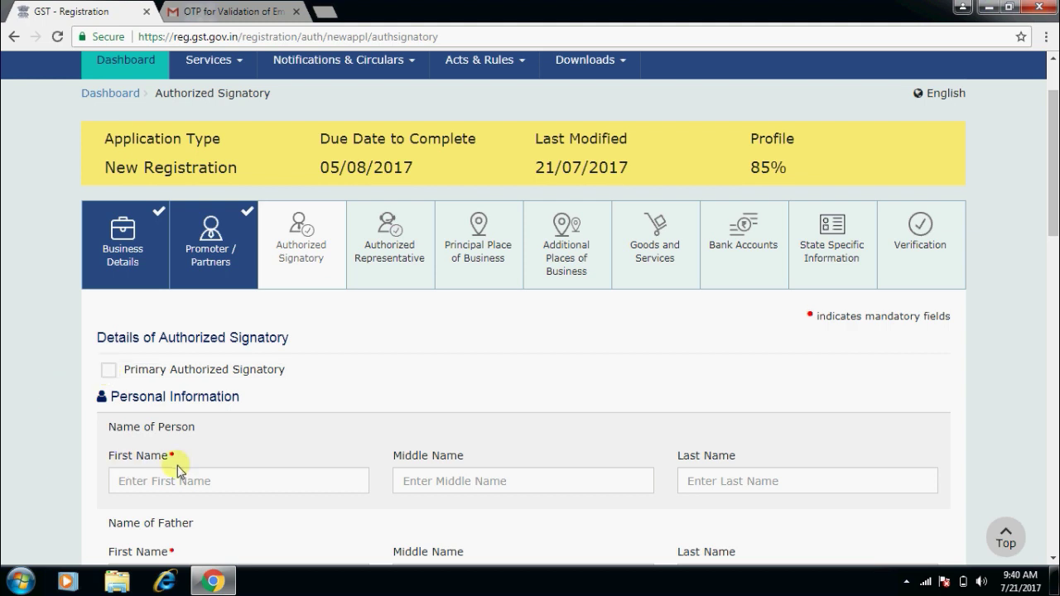
pyautogui.click(188, 479)
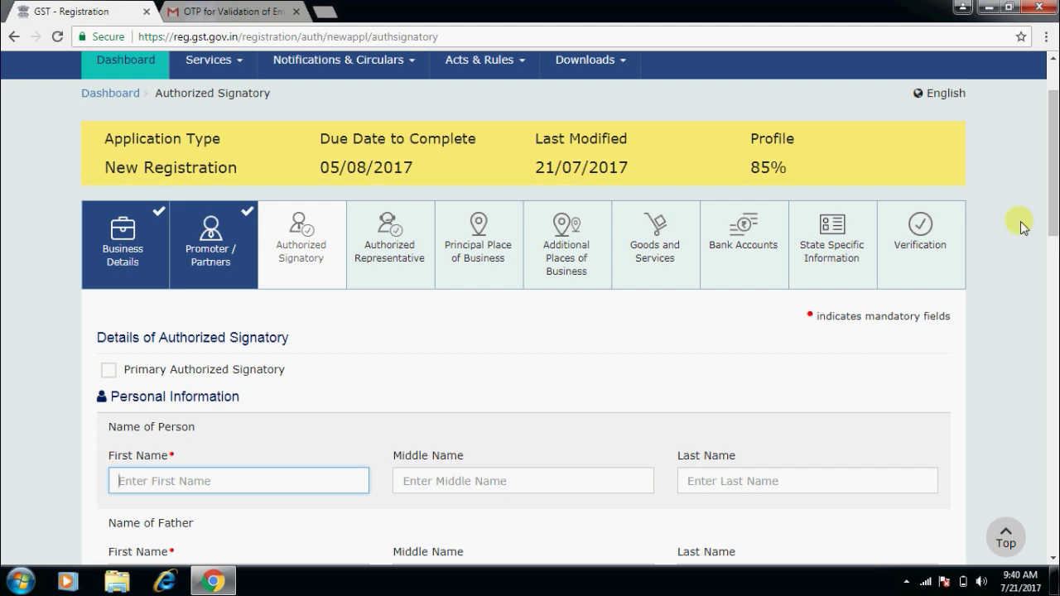
pyautogui.moveTo(1054, 213); pyautogui.dragTo(1052, 426)
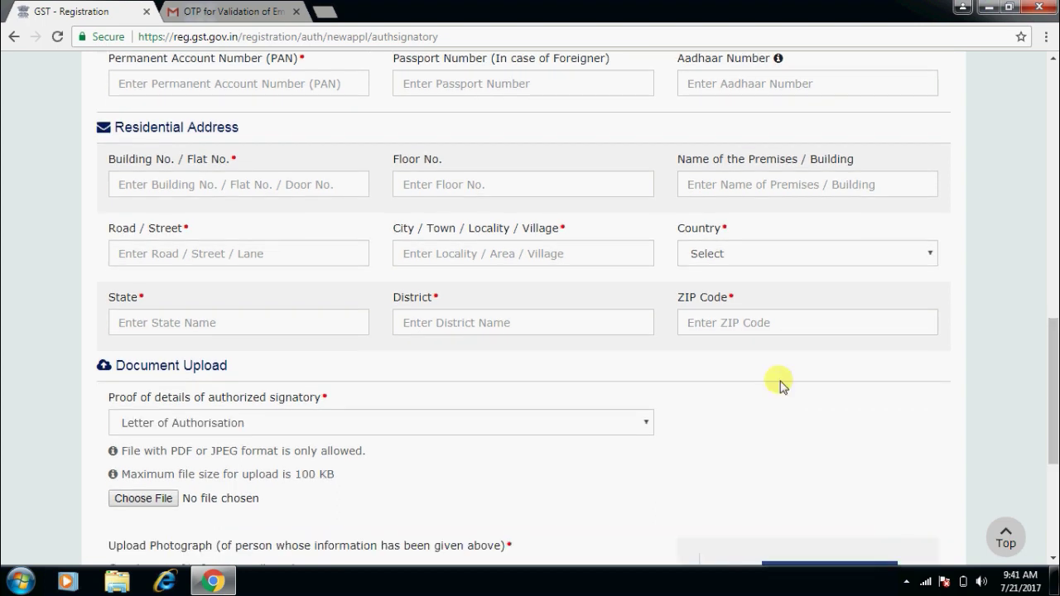
# Choose 'Copy of resolution passed by BoD / Managing Committee' as the signatory's proof document.
pyautogui.click(636, 423)
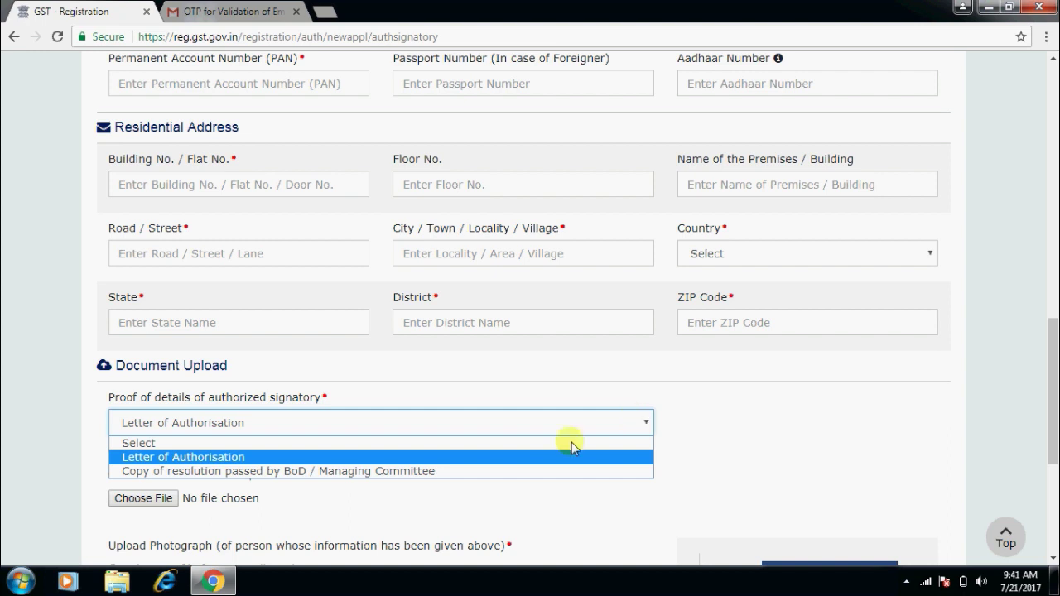
pyautogui.click(522, 463)
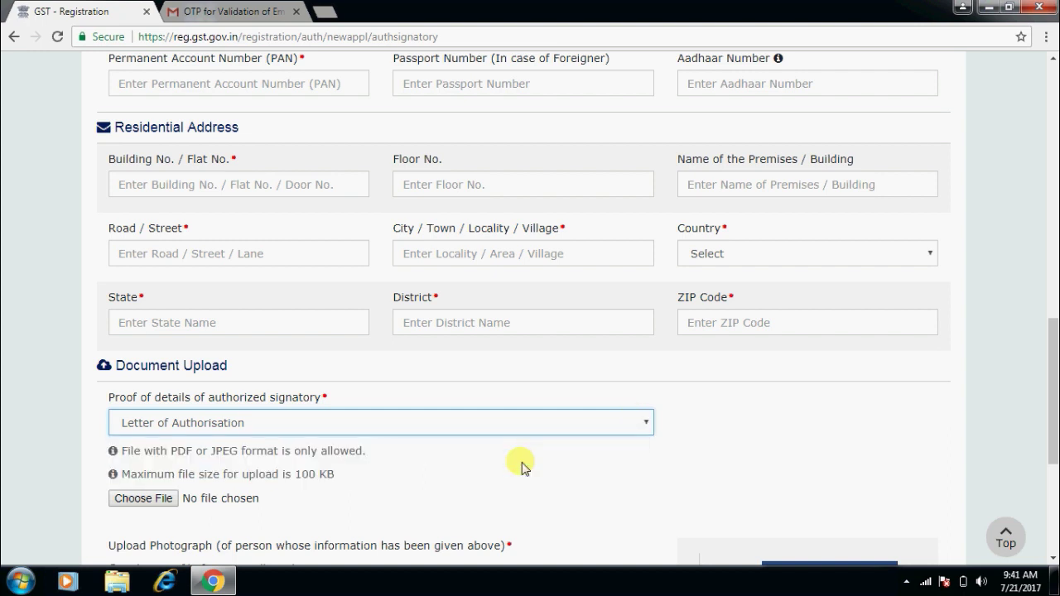
pyautogui.click(545, 428)
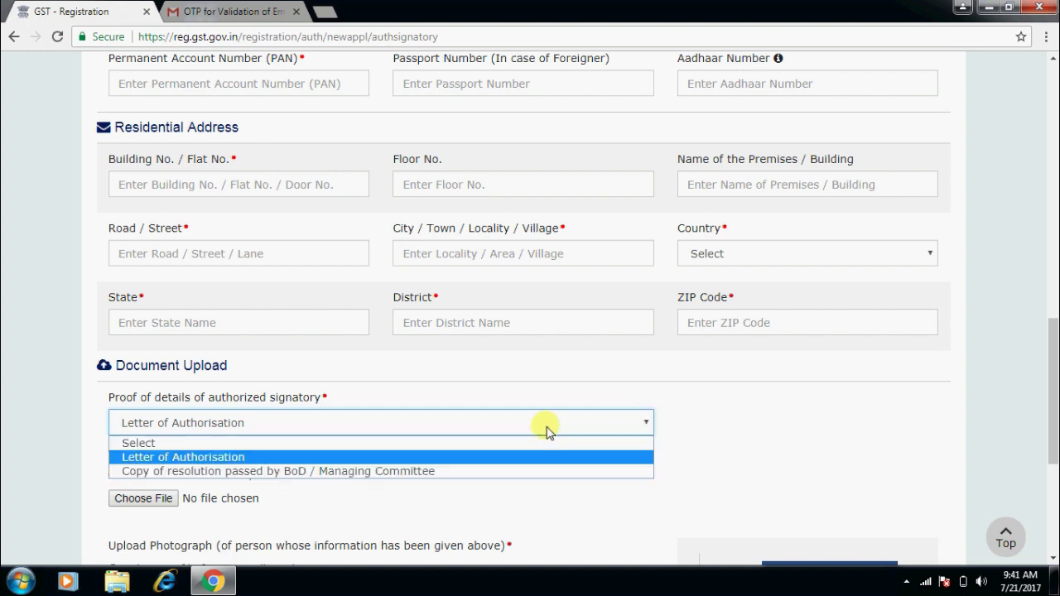
pyautogui.click(488, 471)
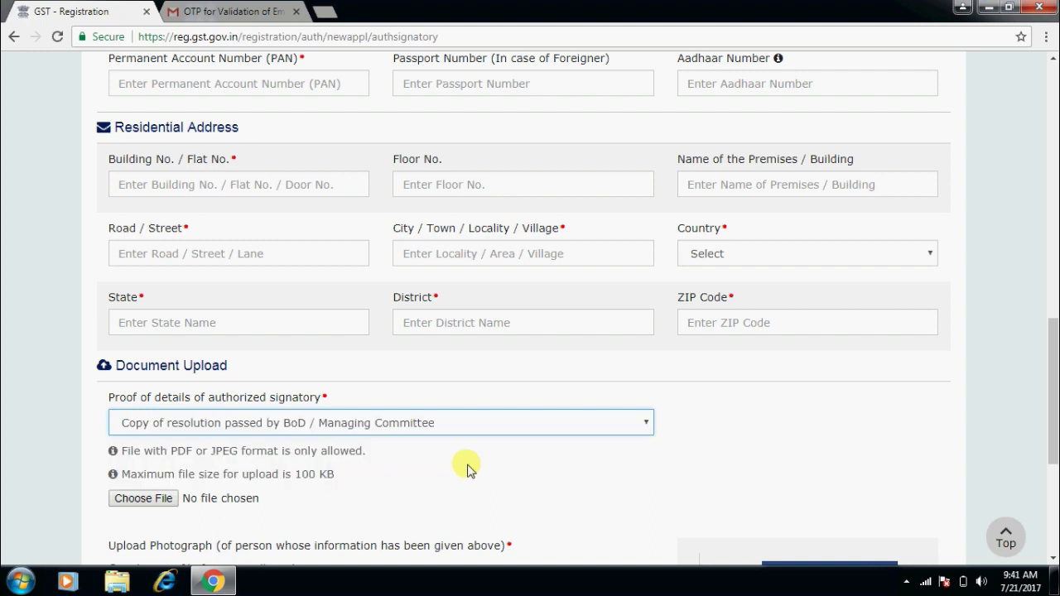
pyautogui.click(142, 497)
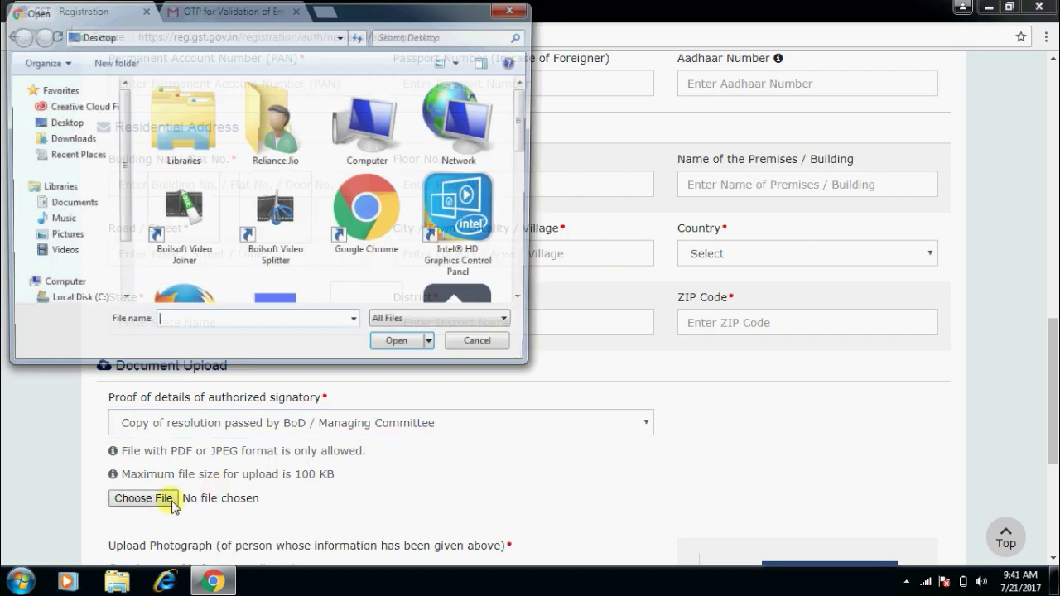
pyautogui.click(482, 346)
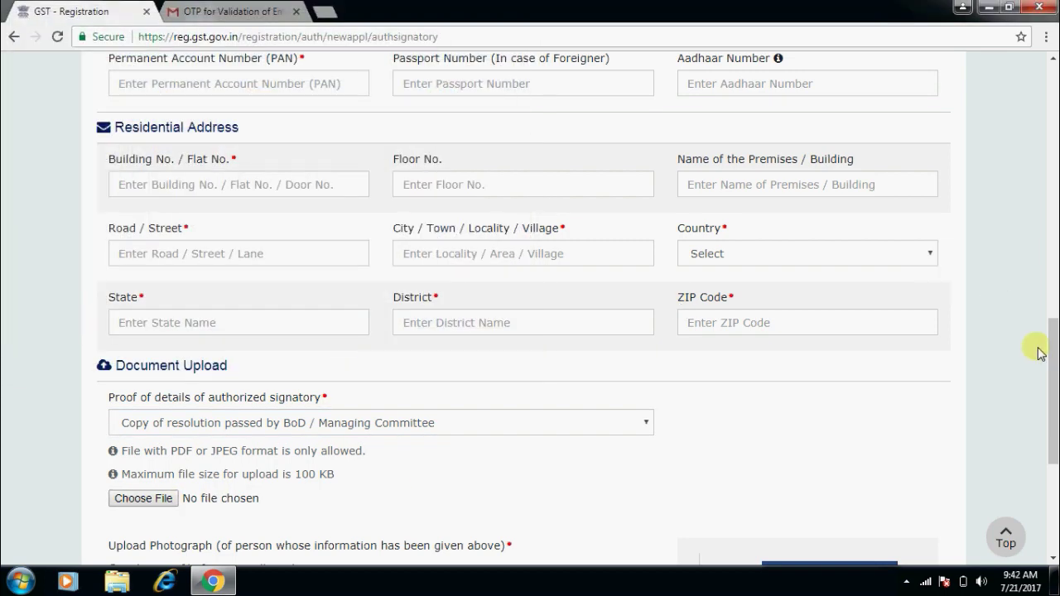
pyautogui.moveTo(1052, 350); pyautogui.dragTo(1052, 390)
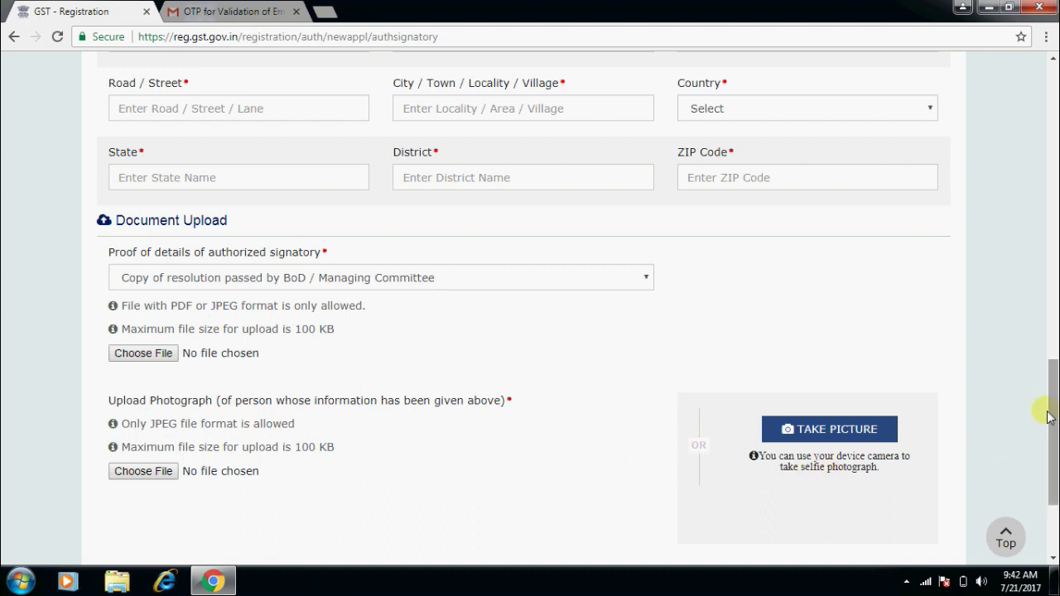
pyautogui.moveTo(1041, 414); pyautogui.dragTo(1041, 451)
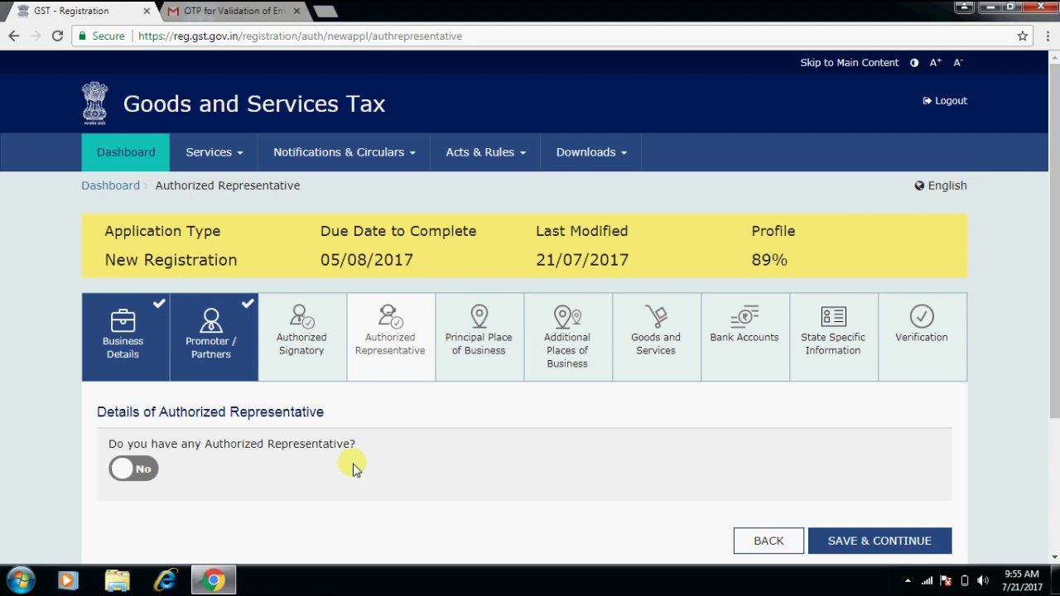
# Mark that a representative exists and look over its enrolment ID and Other type fields.
pyautogui.click(149, 471)
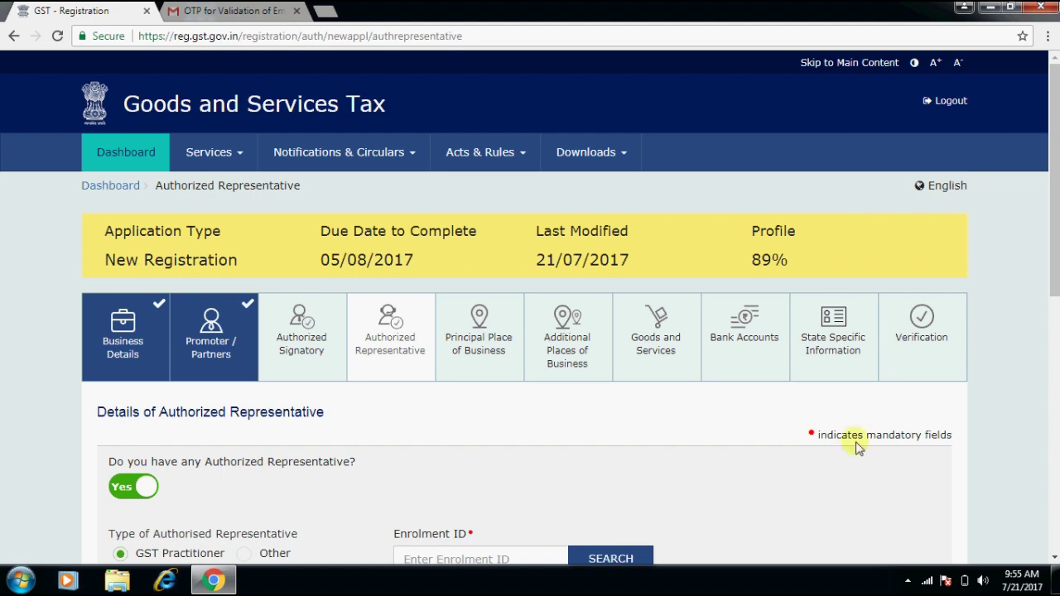
pyautogui.moveTo(1050, 281); pyautogui.dragTo(1055, 331)
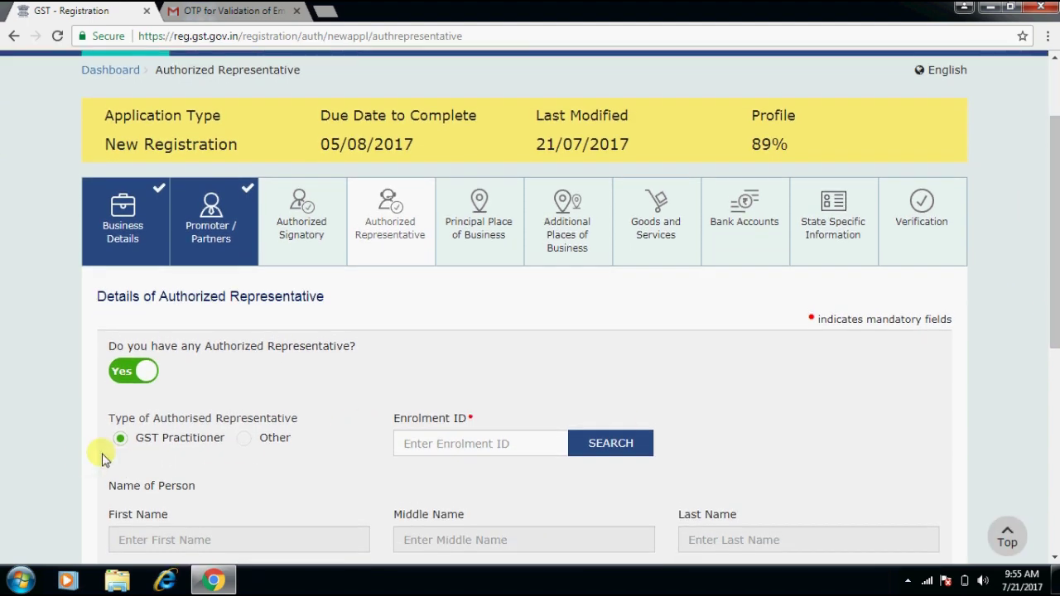
pyautogui.click(507, 444)
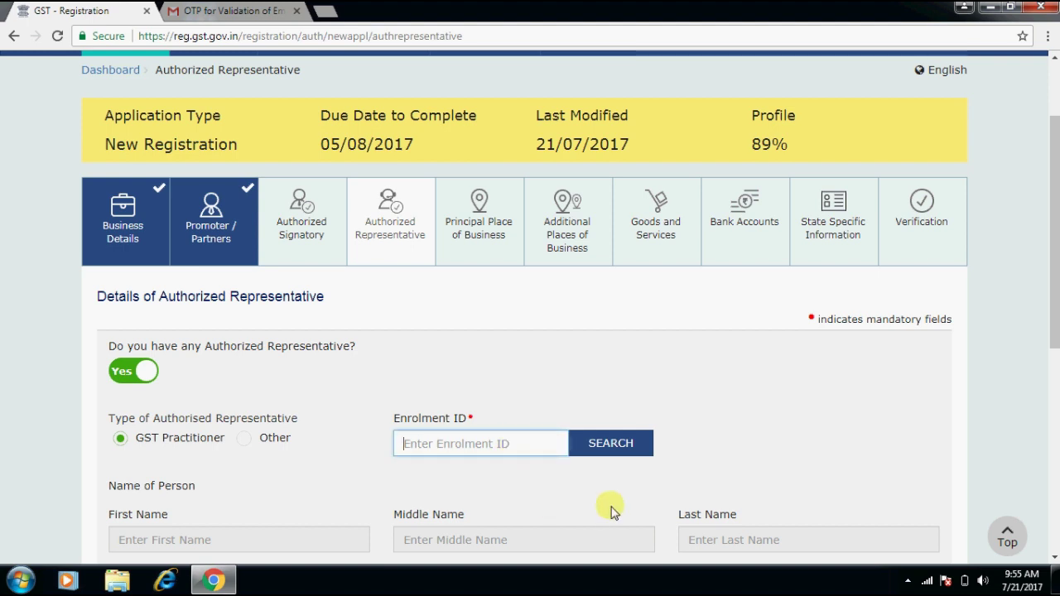
pyautogui.click(1056, 513)
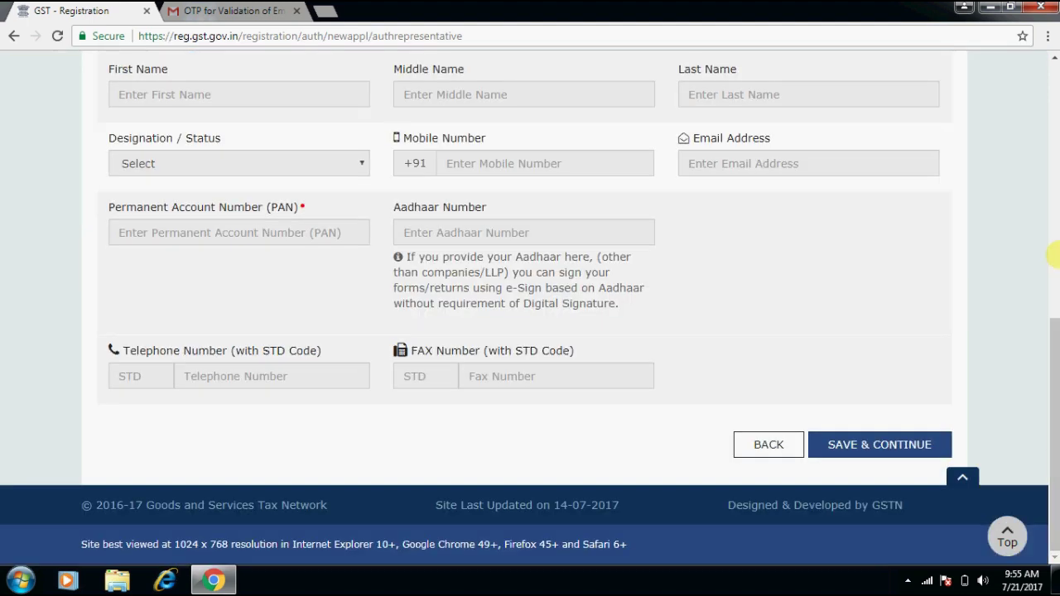
pyautogui.scroll(6, 530, 412)
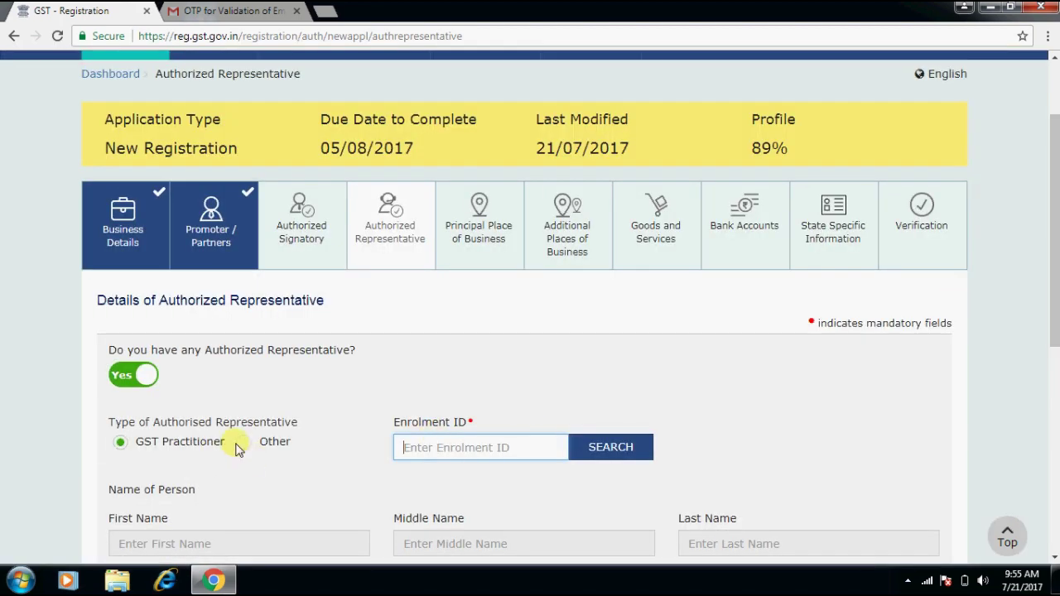
pyautogui.click(242, 443)
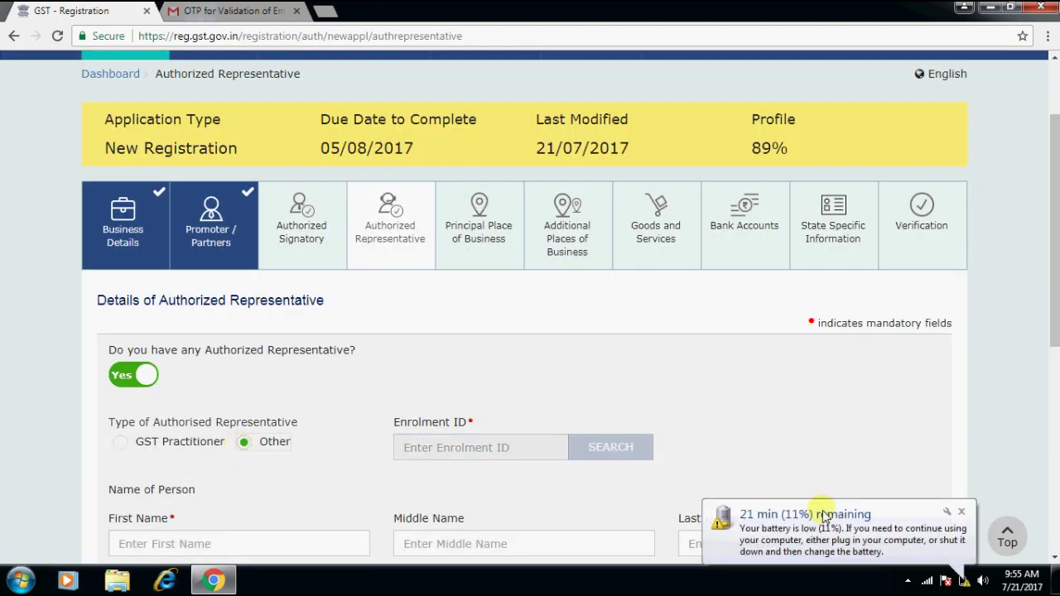
pyautogui.click(962, 514)
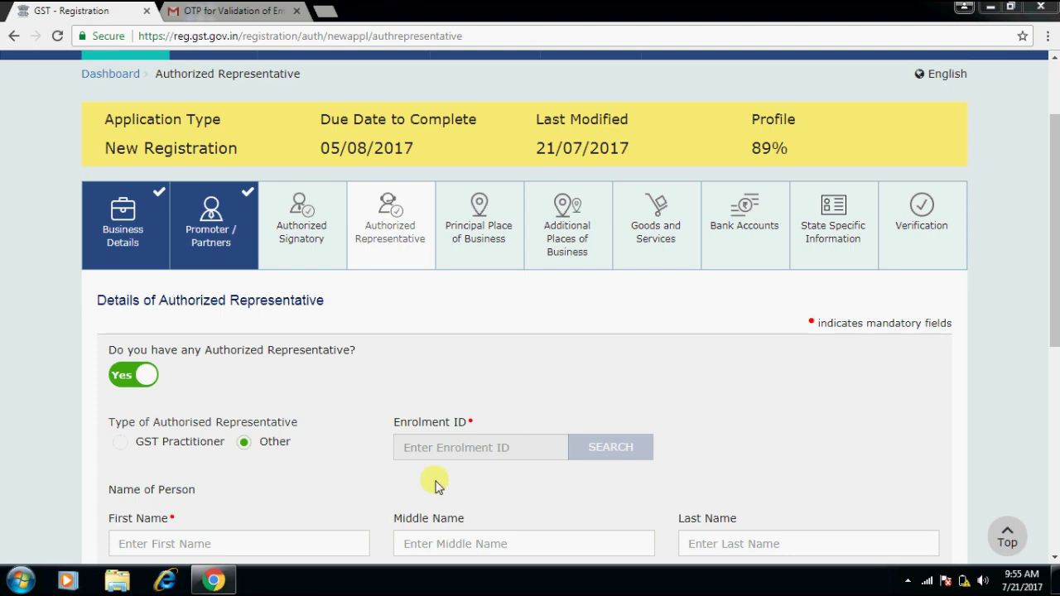
# Set 'Do you have any Authorized Representative?' to No and save the tab.
pyautogui.click(1053, 396)
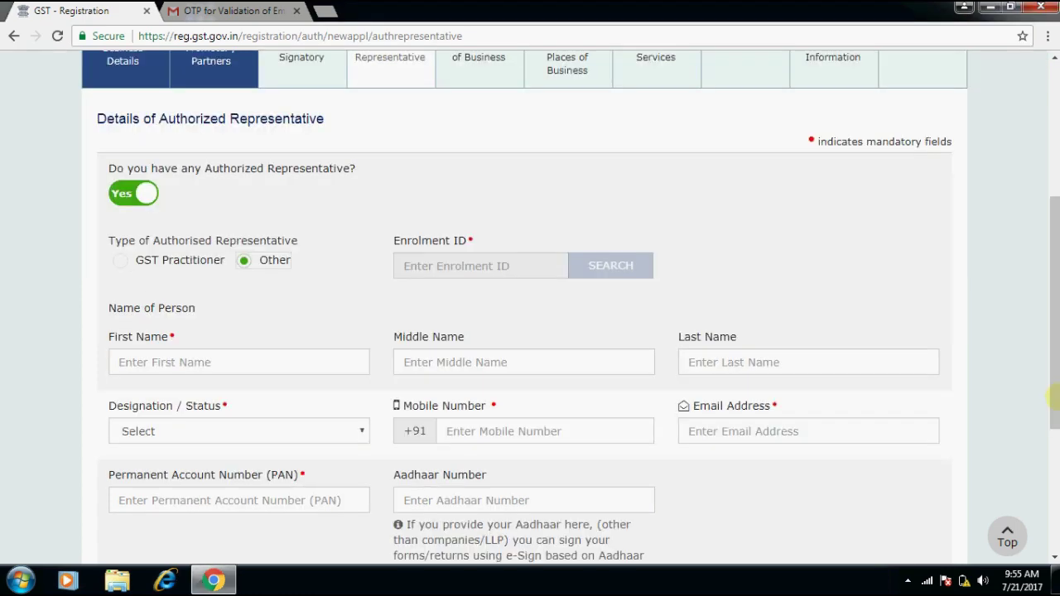
pyautogui.click(1053, 249)
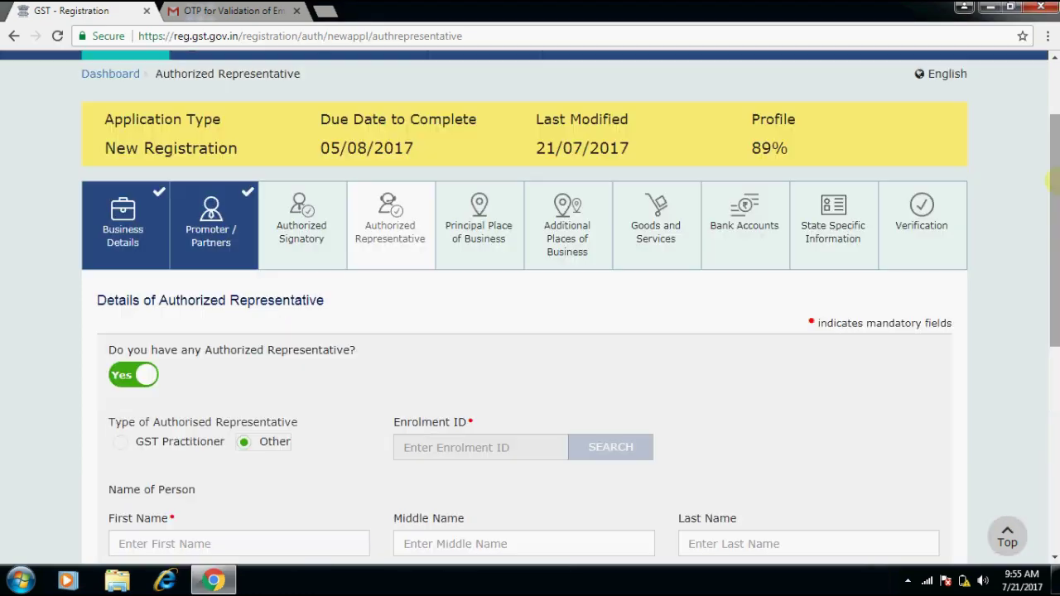
pyautogui.click(112, 377)
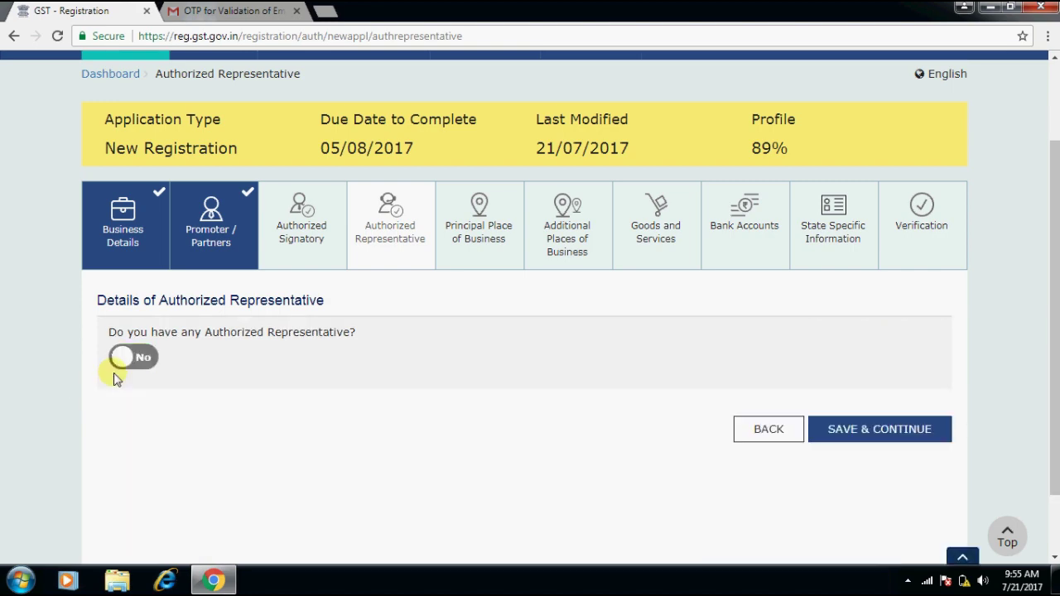
pyautogui.click(857, 431)
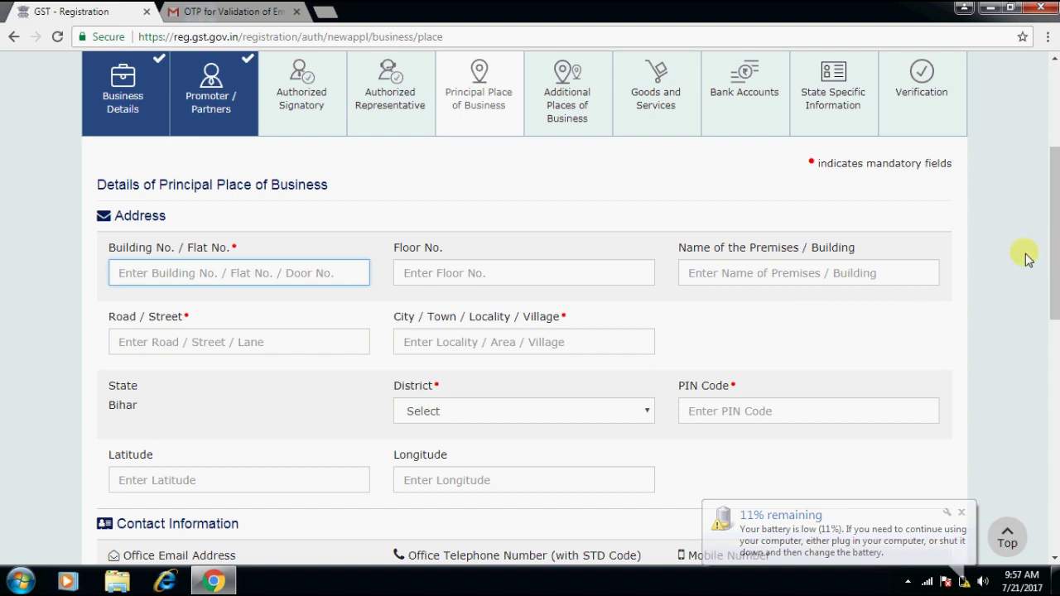
# Look over the nature of possession and principal place proof choices without selecting any.
pyautogui.moveTo(1050, 247); pyautogui.dragTo(1054, 396)
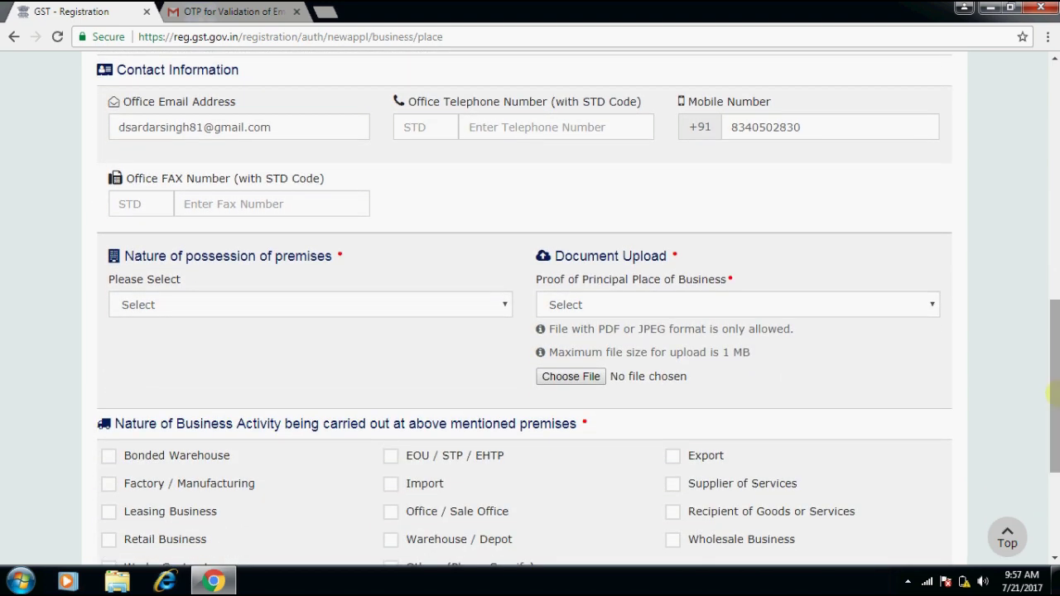
pyautogui.click(348, 307)
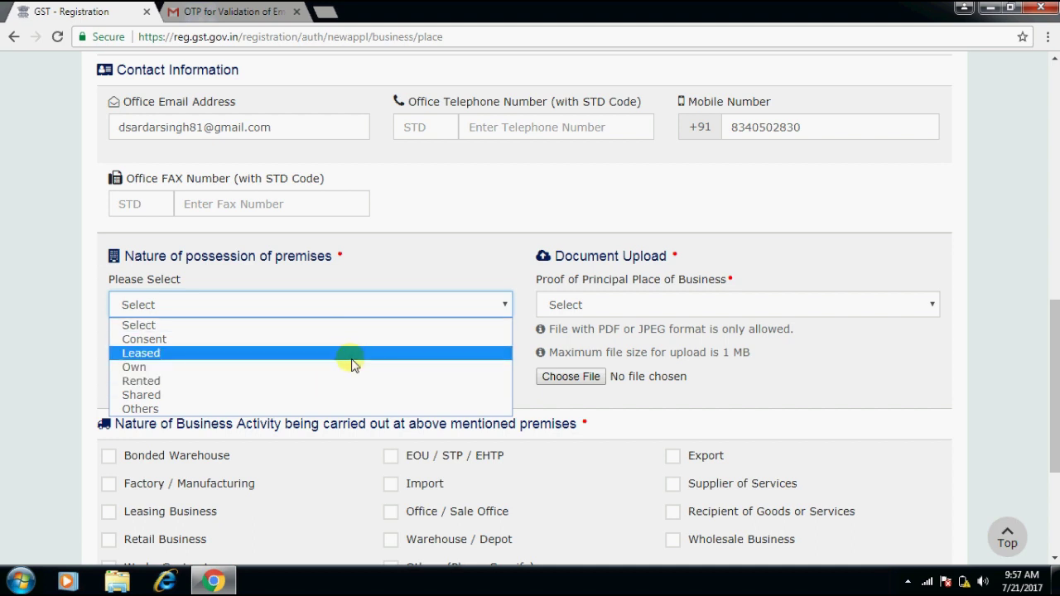
pyautogui.click(449, 282)
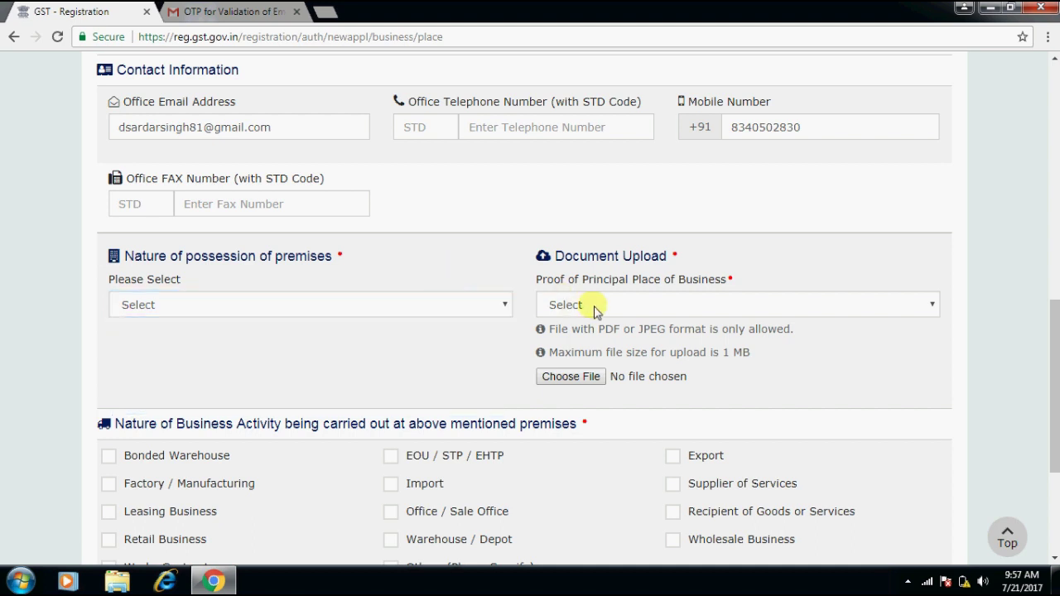
pyautogui.click(593, 305)
pyautogui.click(469, 243)
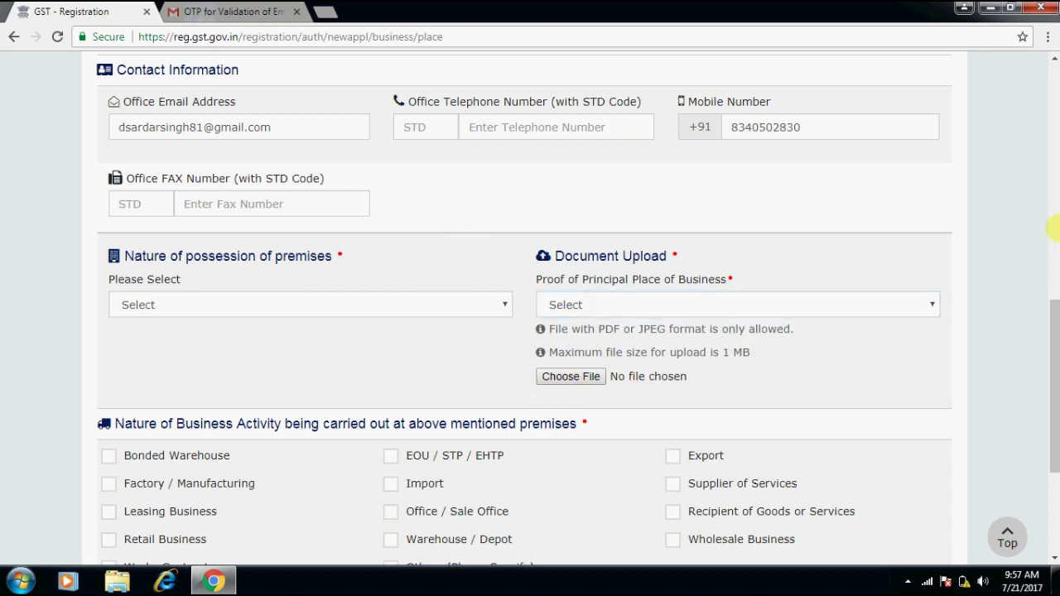
pyautogui.moveTo(1054, 308); pyautogui.dragTo(1054, 358)
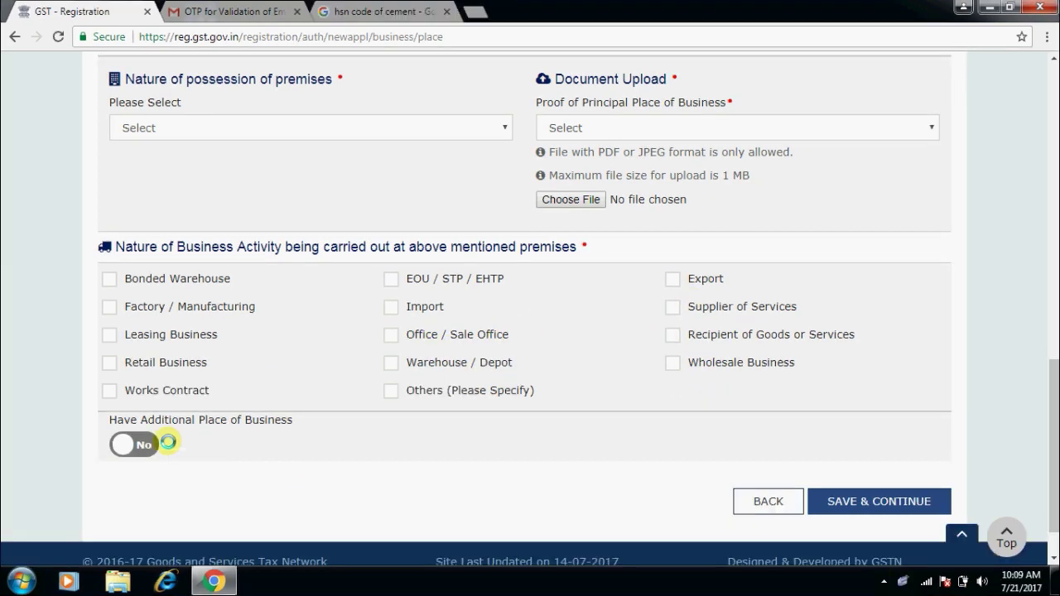
# Set 'Have Additional Place of Business' to Yes and go to Additional Places of Business.
pyautogui.click(150, 443)
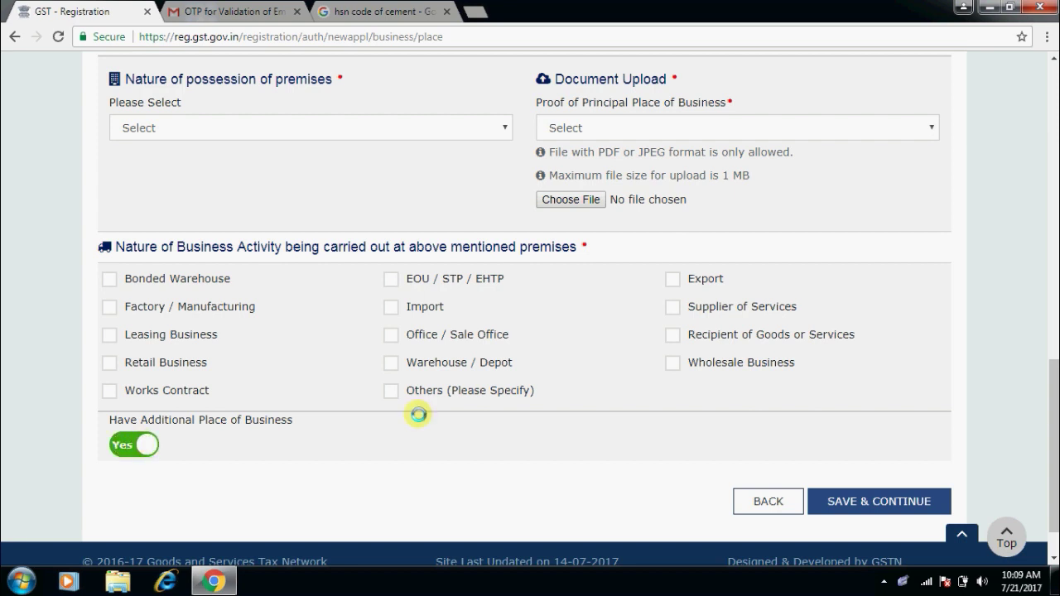
pyautogui.moveTo(1051, 412); pyautogui.dragTo(1050, 158)
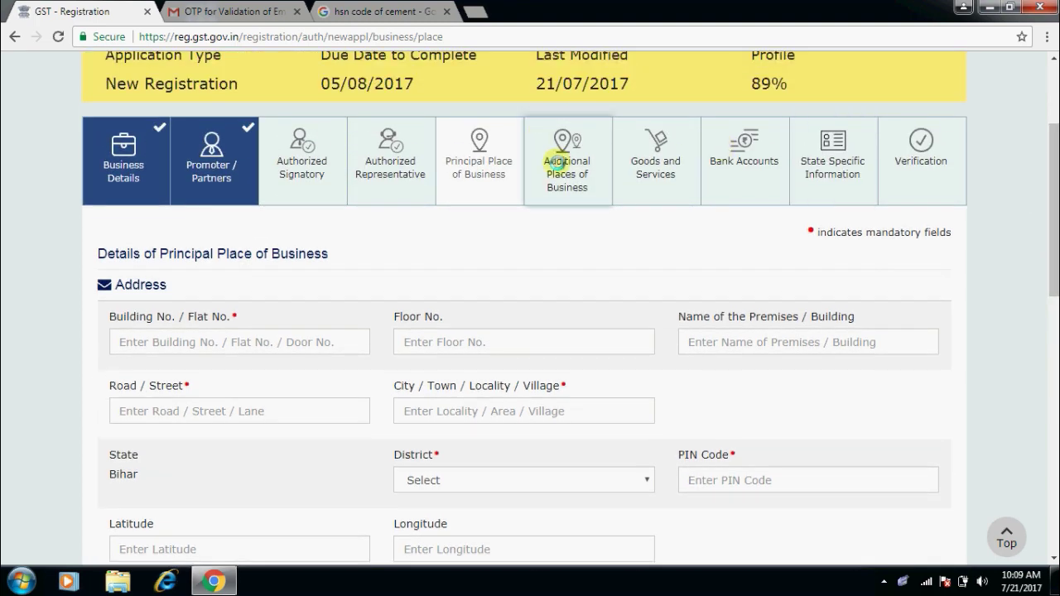
pyautogui.click(558, 160)
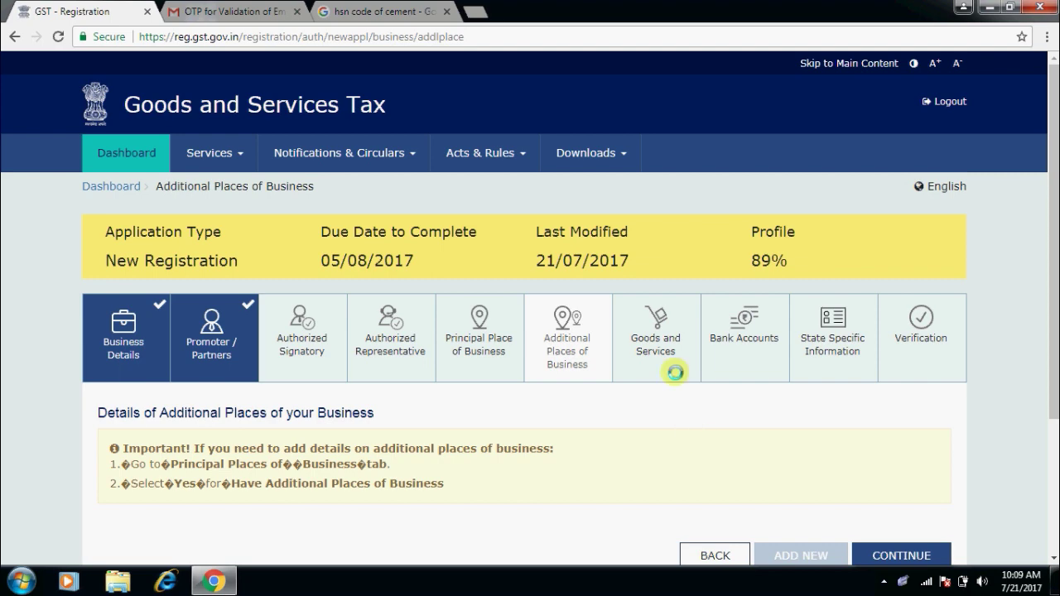
# Open Goods and Services and check the Google 'hsn code of cement' result in another tab.
pyautogui.click(670, 339)
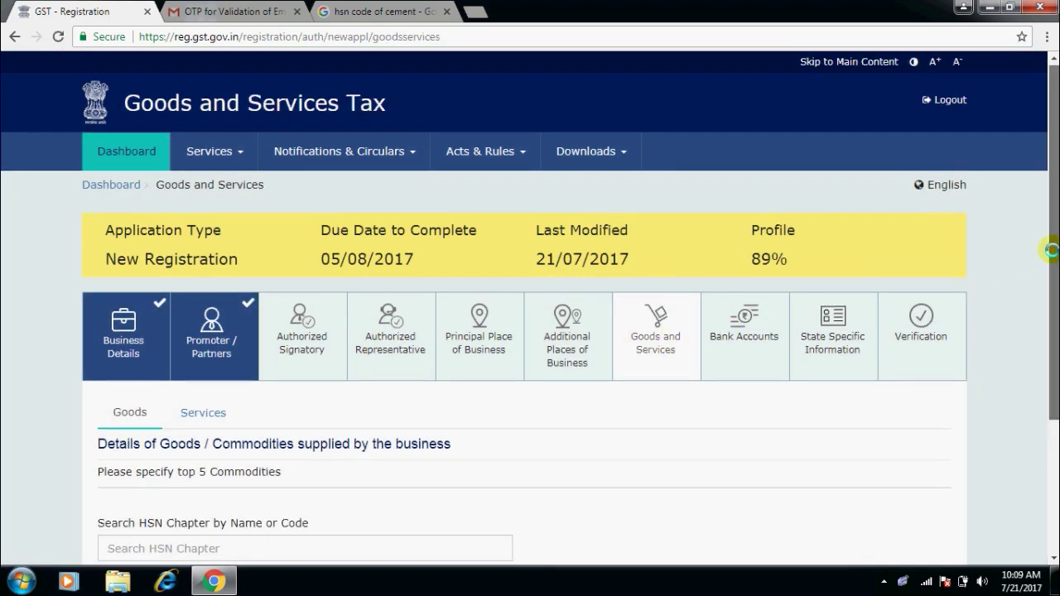
pyautogui.moveTo(1052, 250); pyautogui.dragTo(1053, 312)
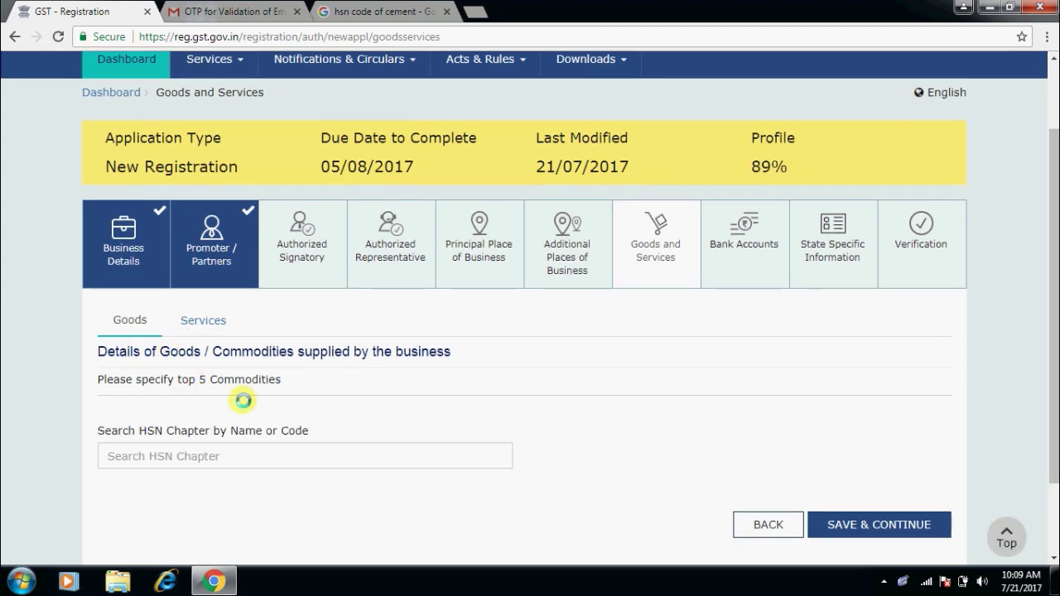
pyautogui.click(202, 457)
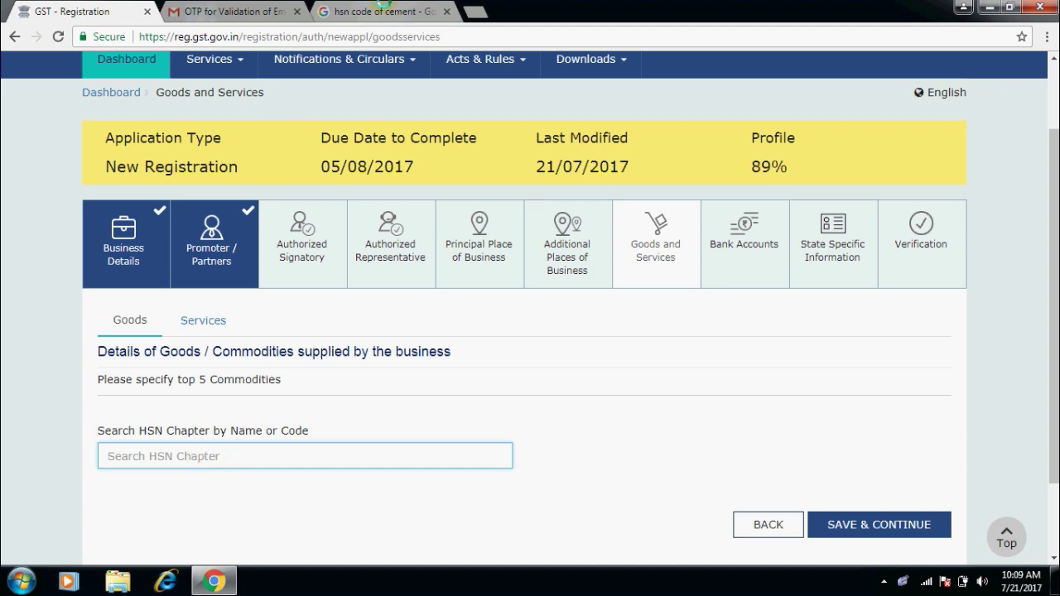
pyautogui.click(381, 9)
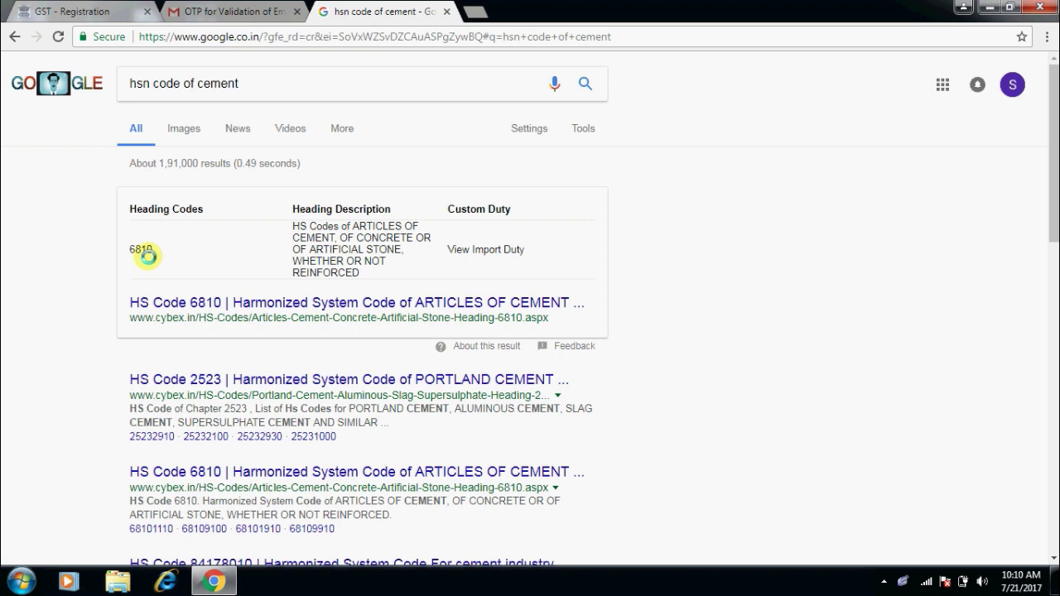
pyautogui.click(83, 10)
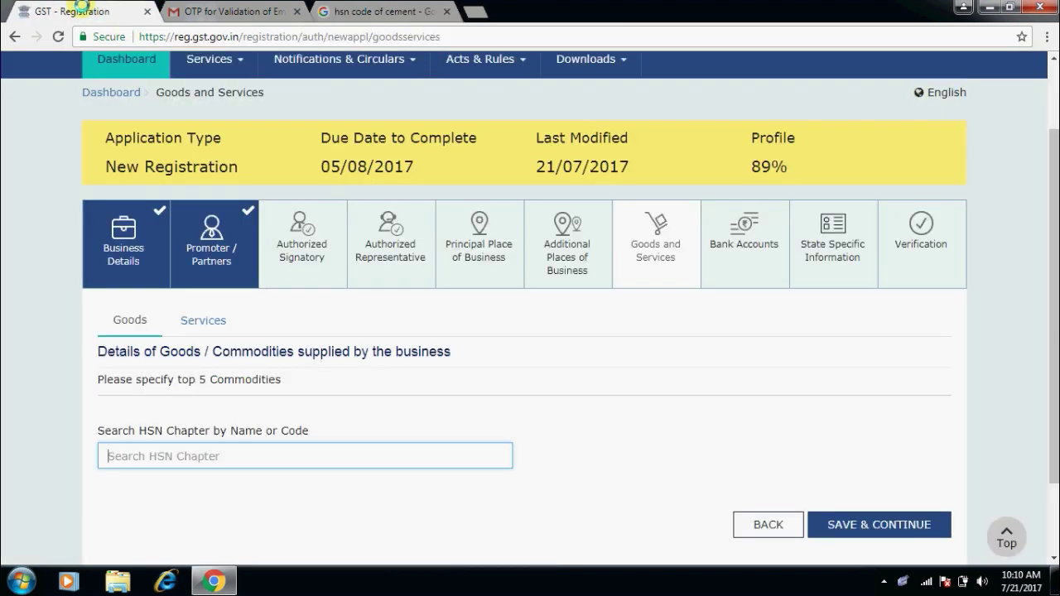
# Search '681', add HSN 6810 articles of cement to goods, then start the Services SAC search.
pyautogui.write('6810')
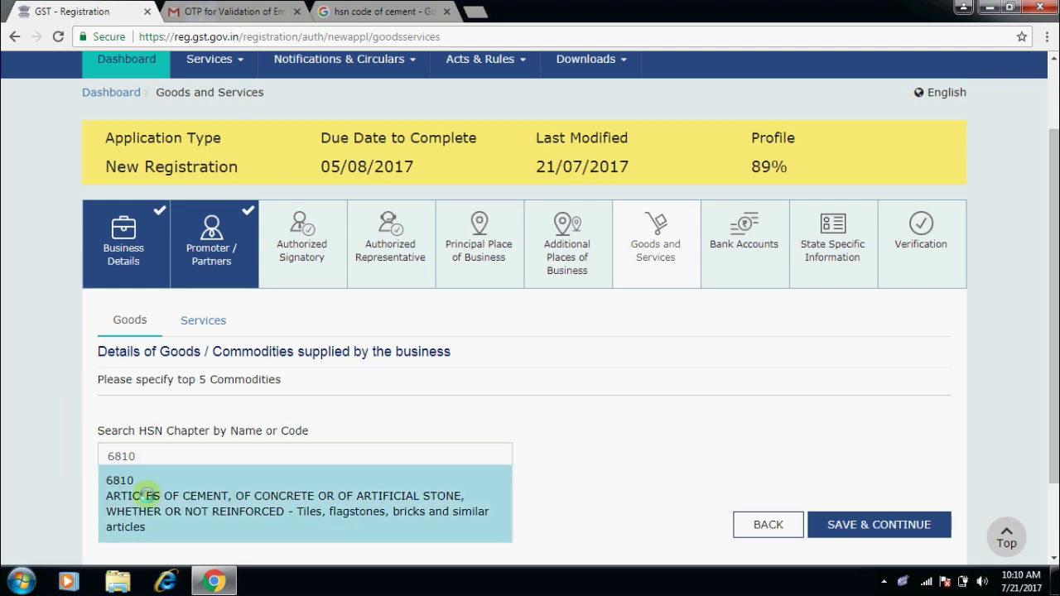
pyautogui.click(146, 495)
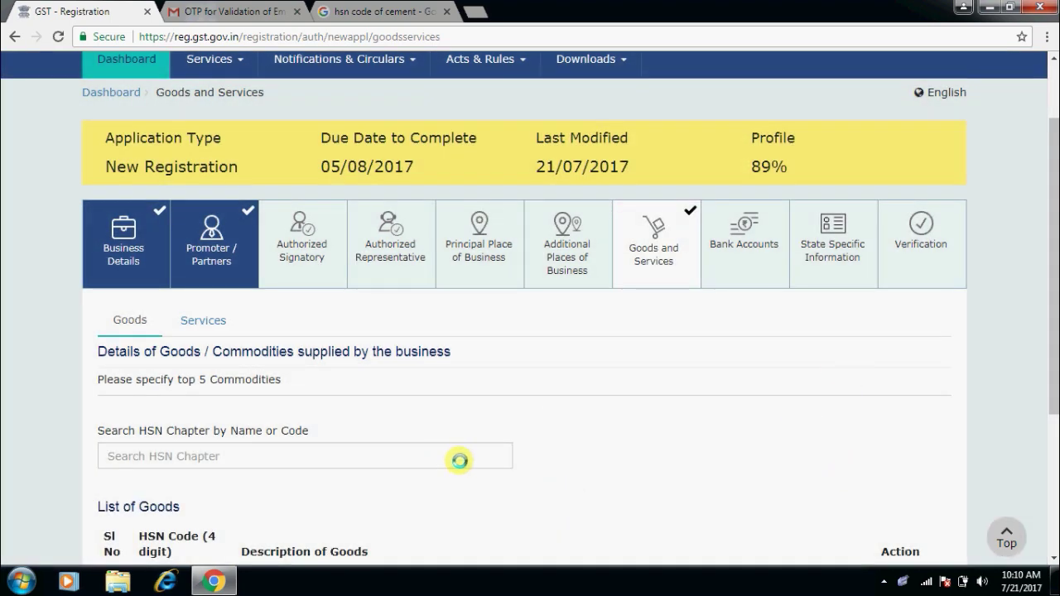
pyautogui.click(203, 319)
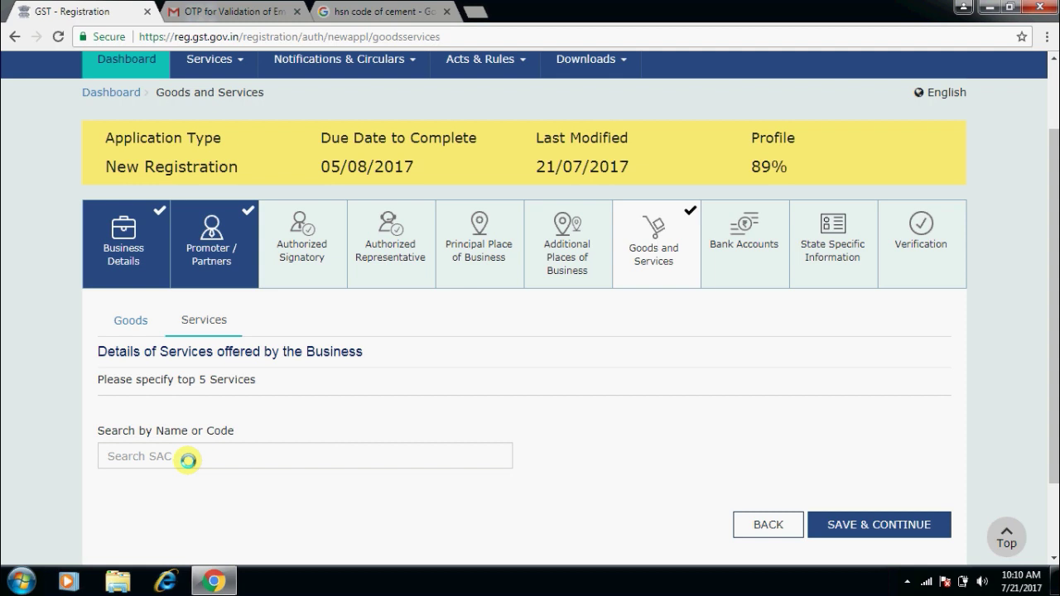
pyautogui.click(188, 460)
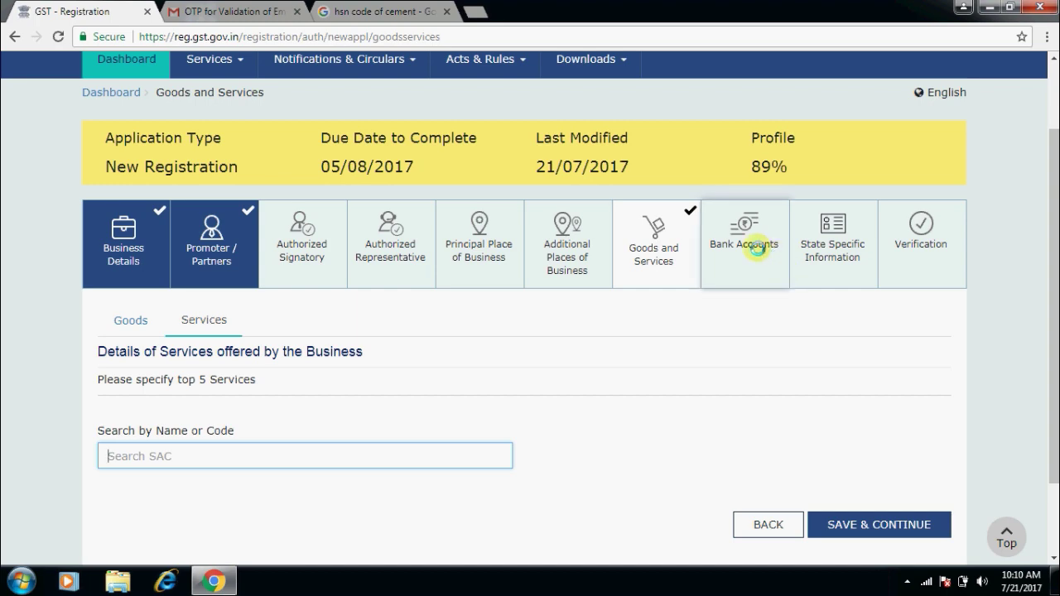
# Pass through Bank Accounts with CONTINUE to reach State Specific Information.
pyautogui.click(758, 246)
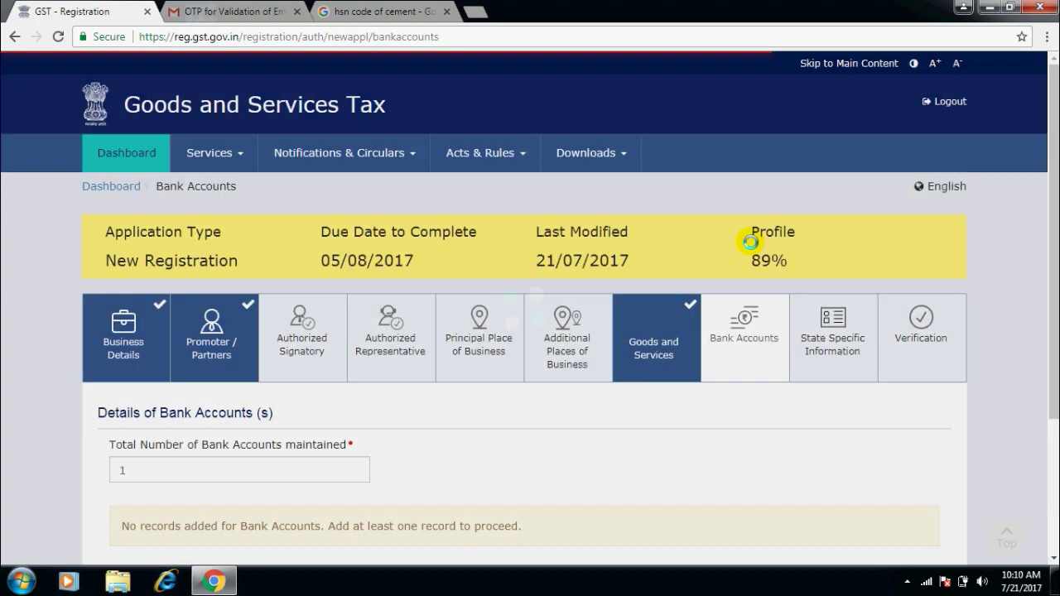
pyautogui.scroll(-2, 1052, 248)
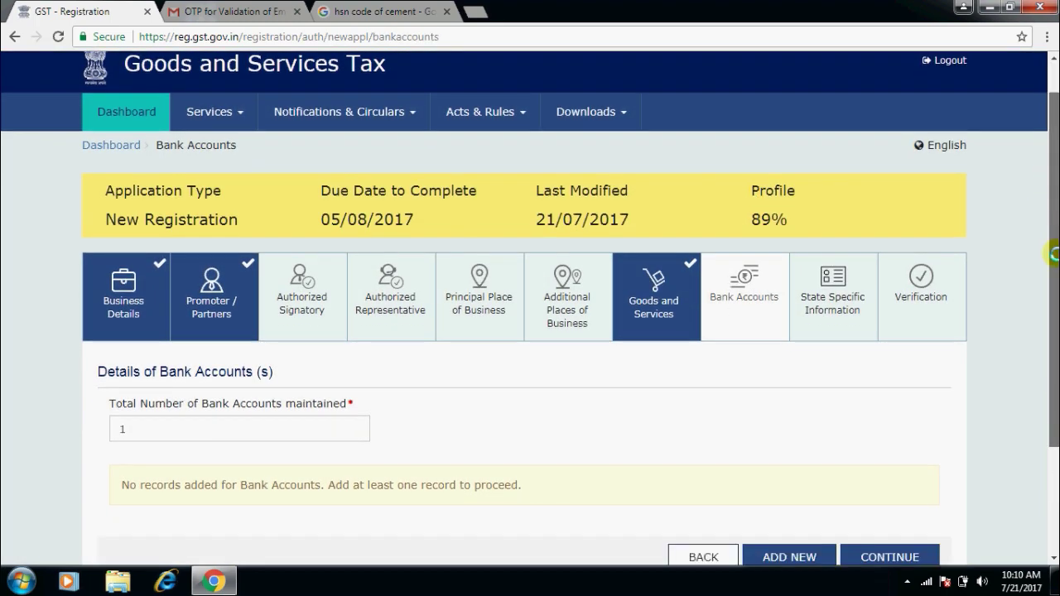
pyautogui.scroll(-2, 1052, 254)
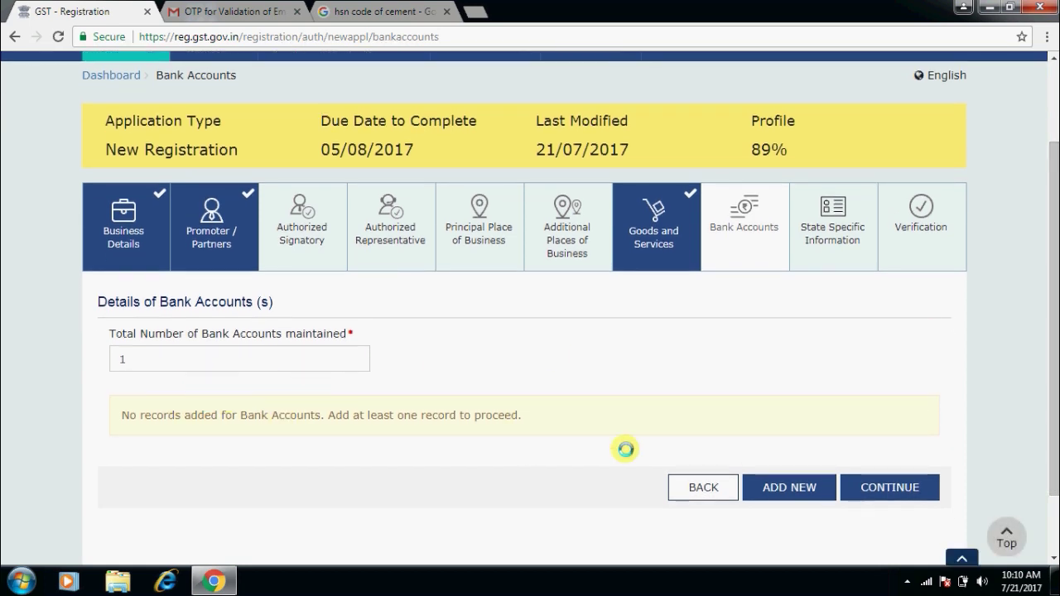
pyautogui.click(877, 487)
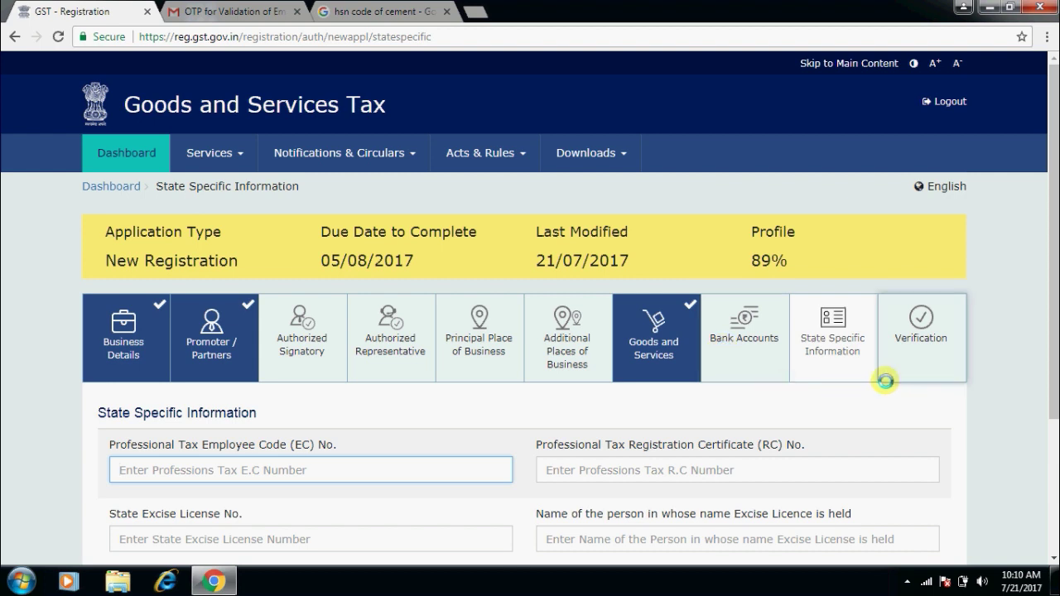
# Scroll past State Specific Information unchanged and jump to the Verification tab.
pyautogui.moveTo(1052, 258); pyautogui.dragTo(1052, 324)
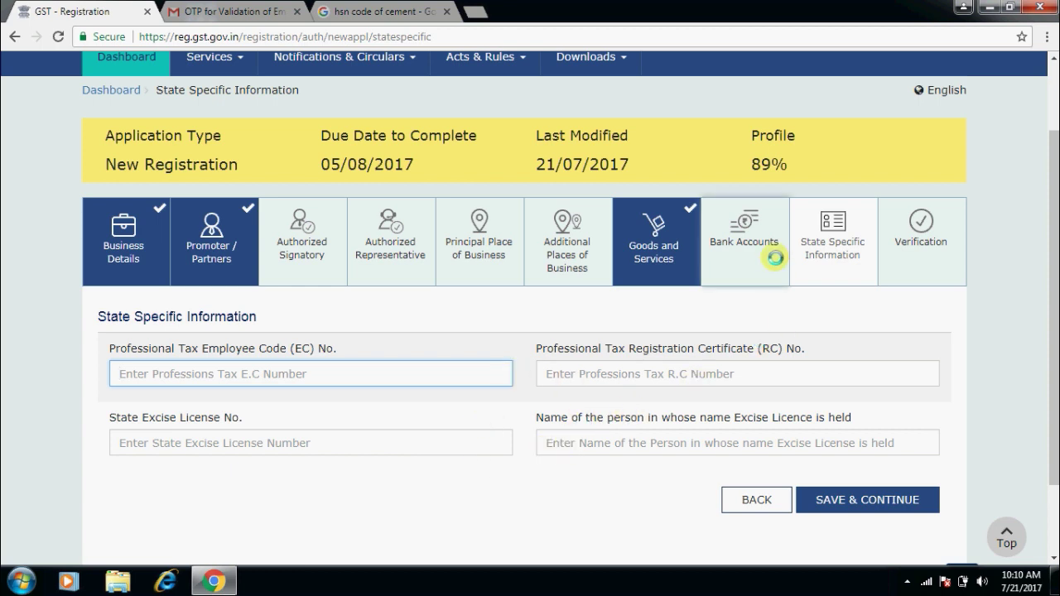
pyautogui.click(921, 236)
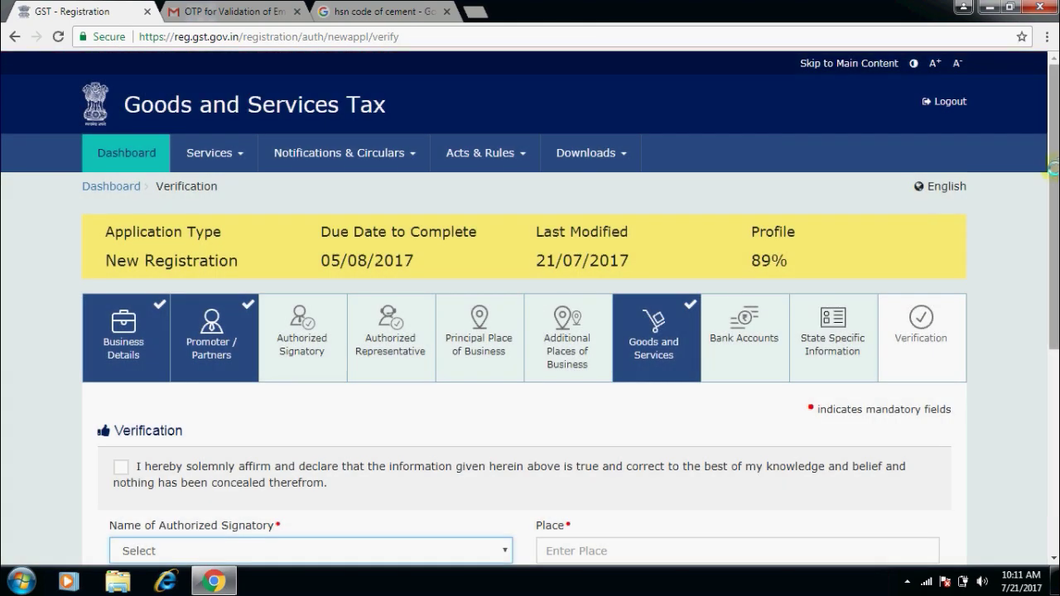
# Tick 'I hereby solemnly affirm and declare', check the submit buttons, then return to the top.
pyautogui.moveTo(1054, 167); pyautogui.dragTo(1053, 294)
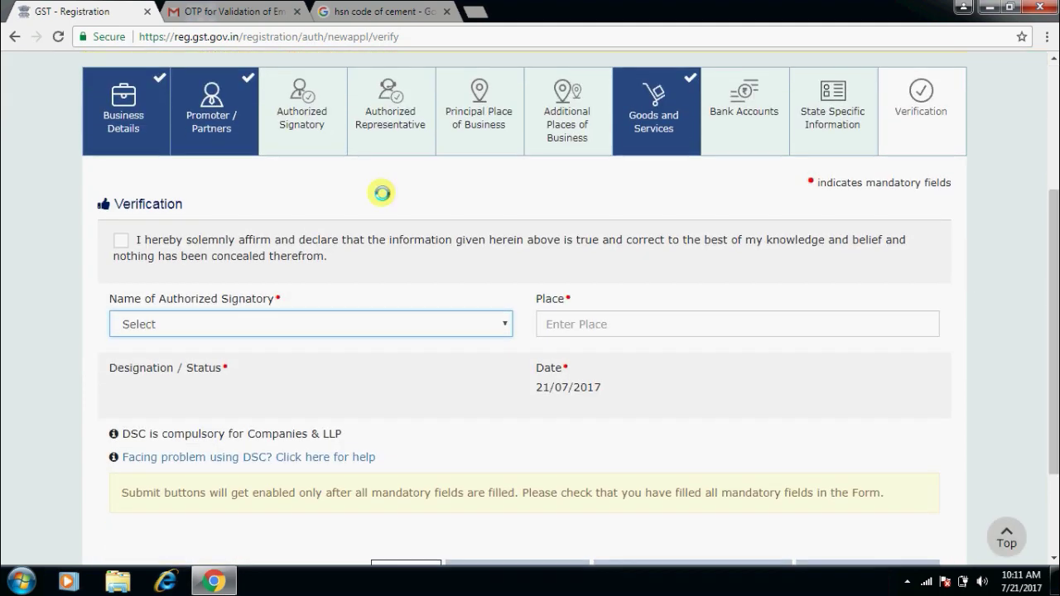
pyautogui.click(121, 239)
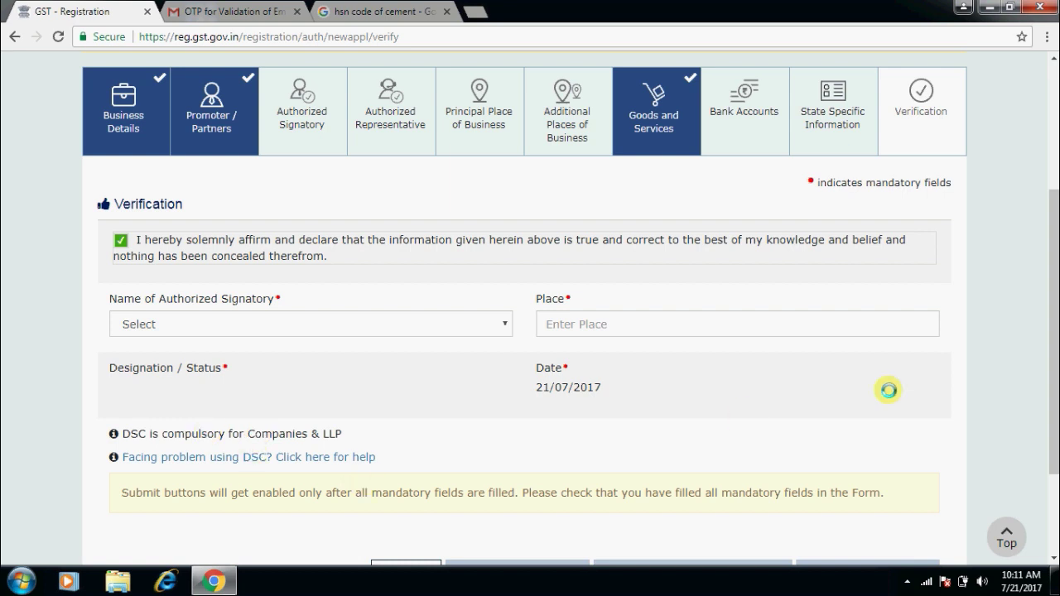
pyautogui.moveTo(1050, 301); pyautogui.dragTo(1054, 377)
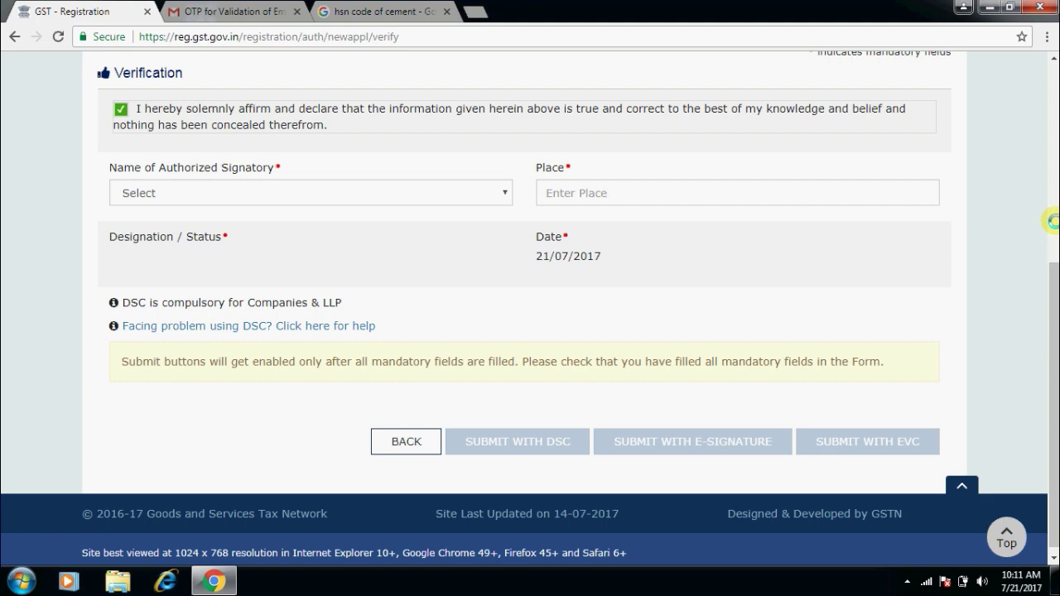
pyautogui.click(1051, 221)
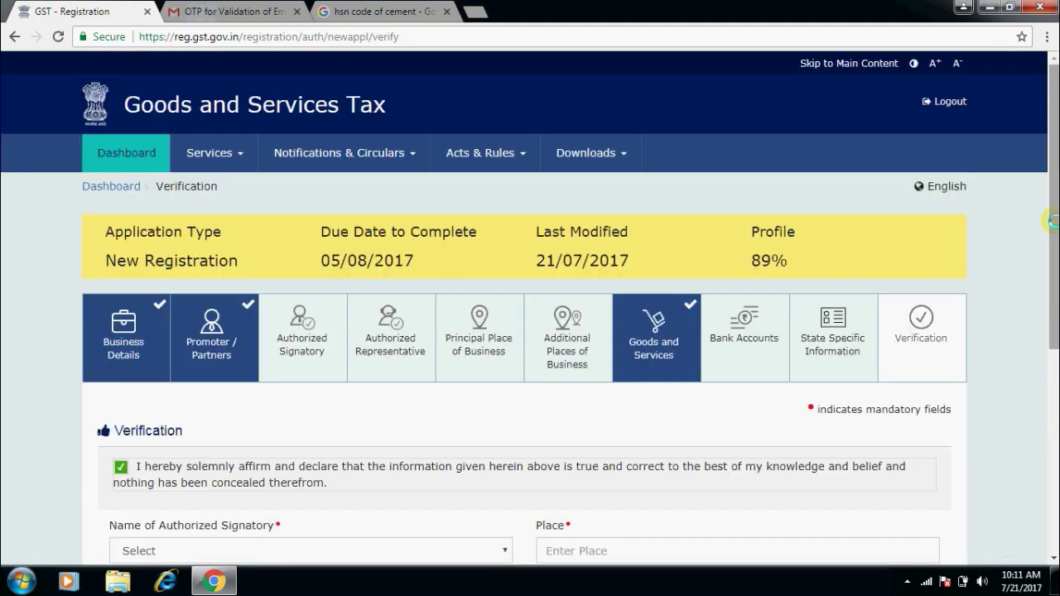